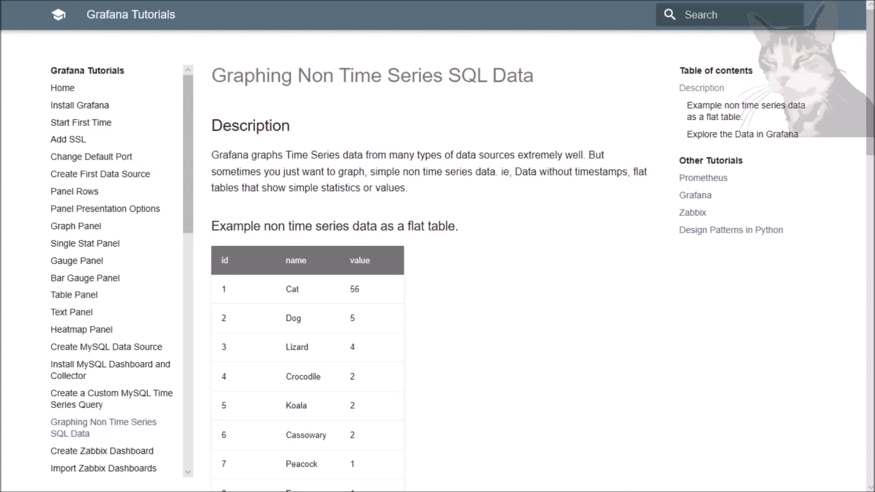
Highlight the phrase 'Time Series data' and other key phrases in the tutorial description.
scroll(518, 246, down, 2)
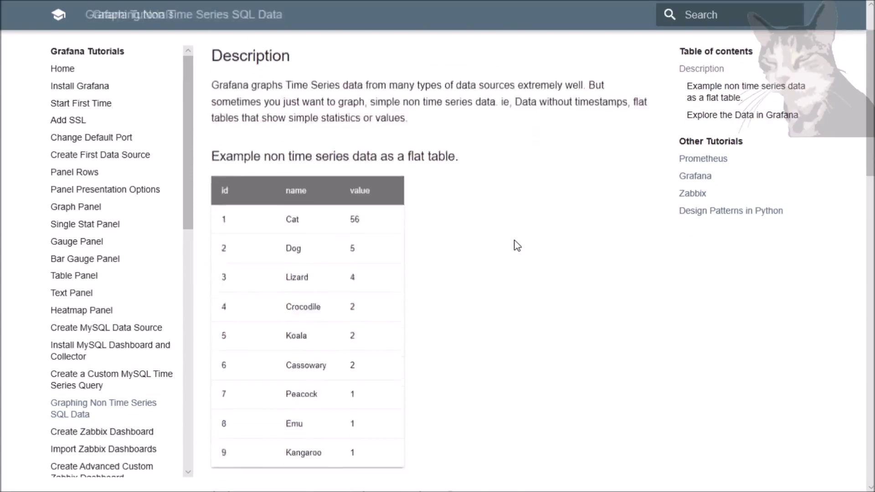
scroll(518, 245, up, 2)
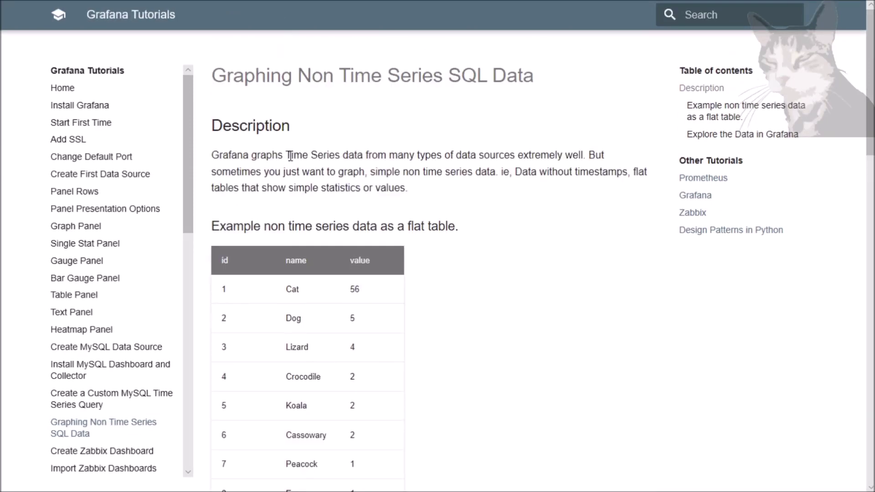
drag(287, 155, 363, 155)
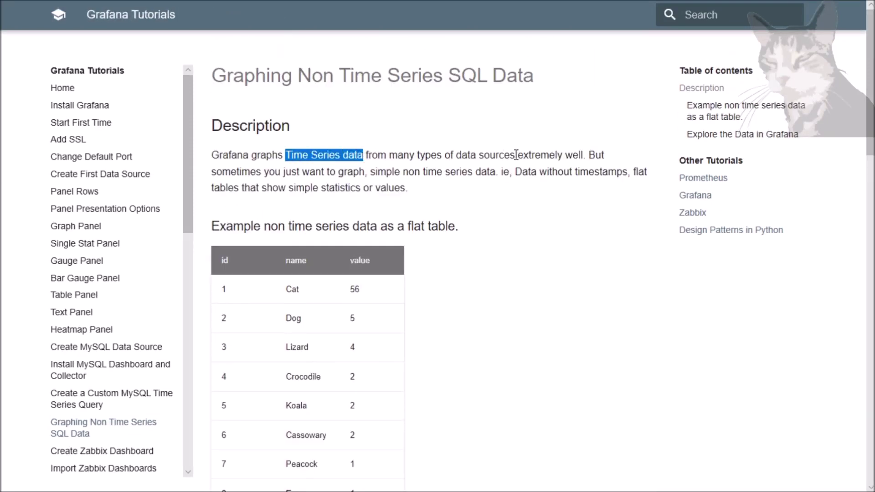
click(570, 157)
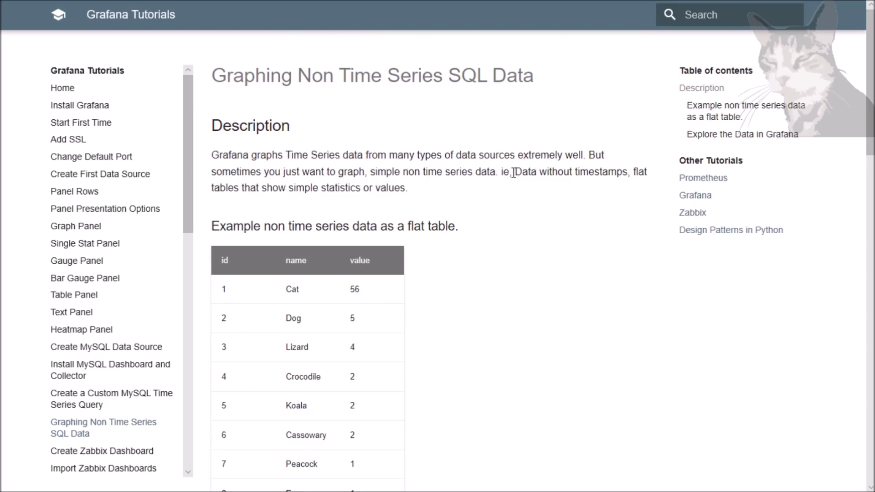
drag(515, 173, 318, 189)
click(378, 188)
Highlight the flat table example heading, then scroll past the table to the sample graphs.
scroll(463, 190, down, 3)
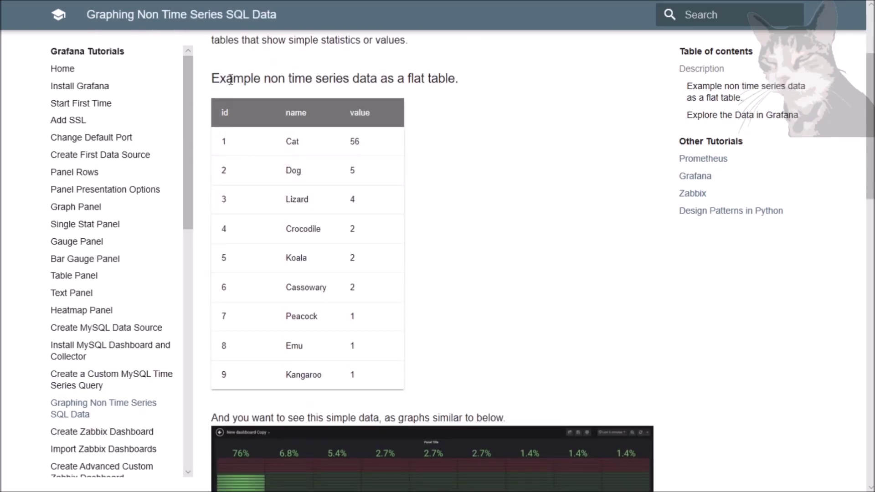
drag(214, 79, 472, 80)
click(416, 167)
drag(260, 144, 371, 375)
scroll(424, 197, down, 6)
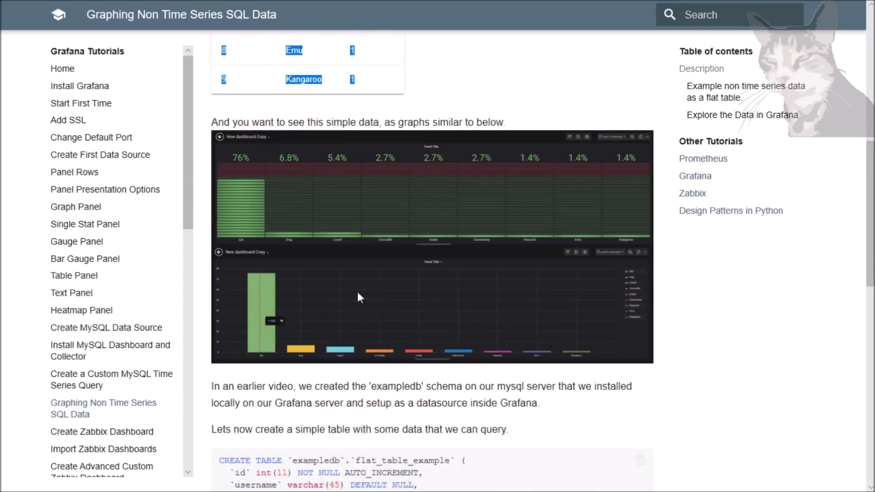
scroll(357, 292, down, 2)
double_click(397, 312)
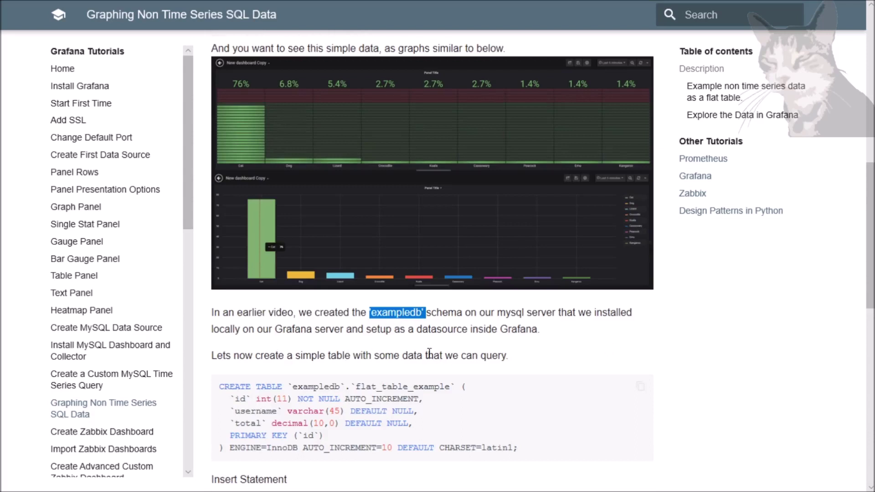
click(429, 318)
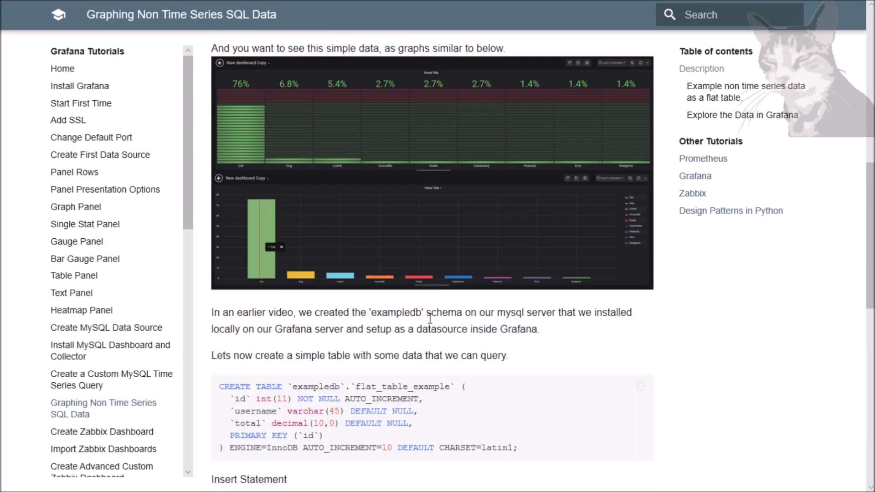
scroll(429, 318, down, 2)
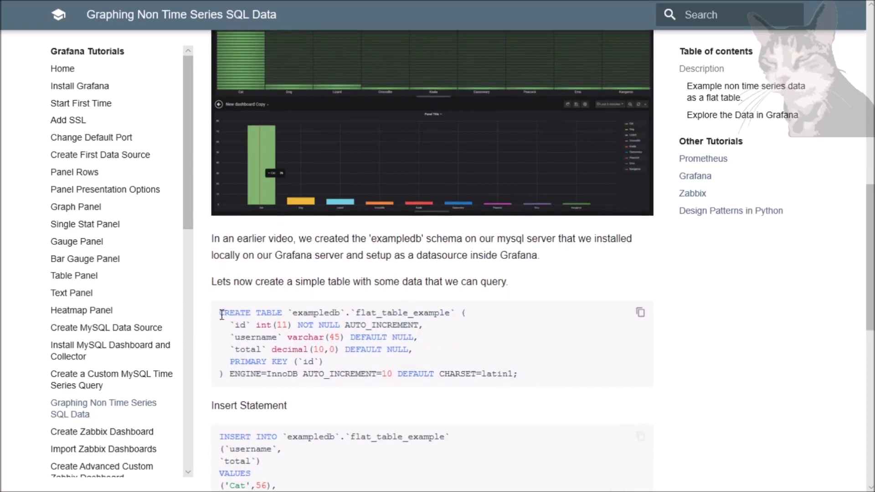
drag(222, 315, 523, 382)
click(362, 367)
double_click(389, 240)
scroll(391, 247, down, 3)
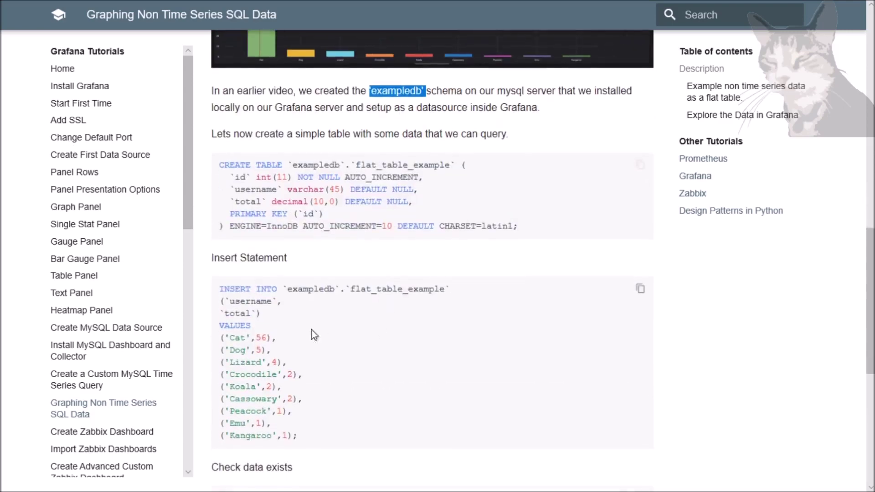
click(294, 314)
scroll(277, 351, down, 1)
scroll(301, 346, down, 4)
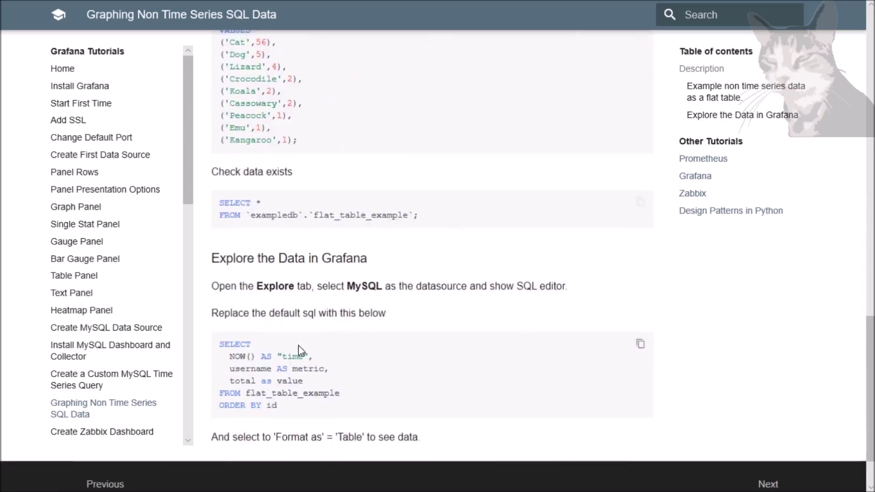
scroll(301, 319, up, 10)
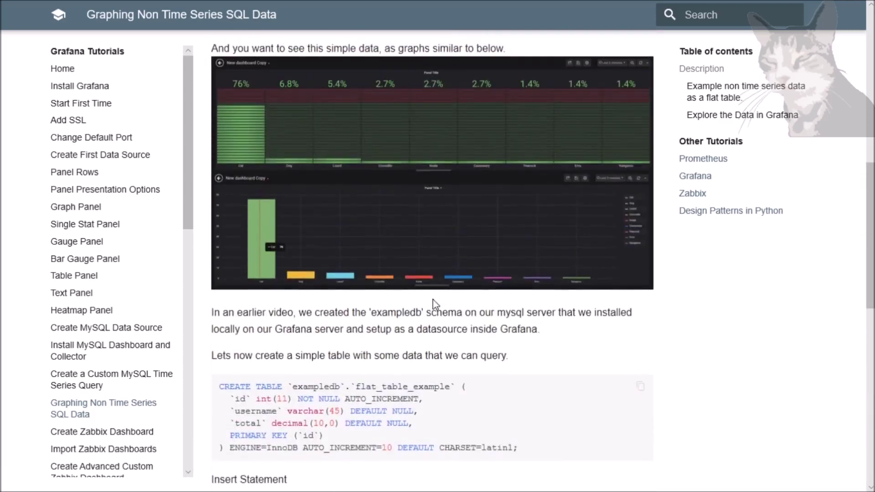
scroll(486, 305, up, 3)
scroll(477, 328, down, 2)
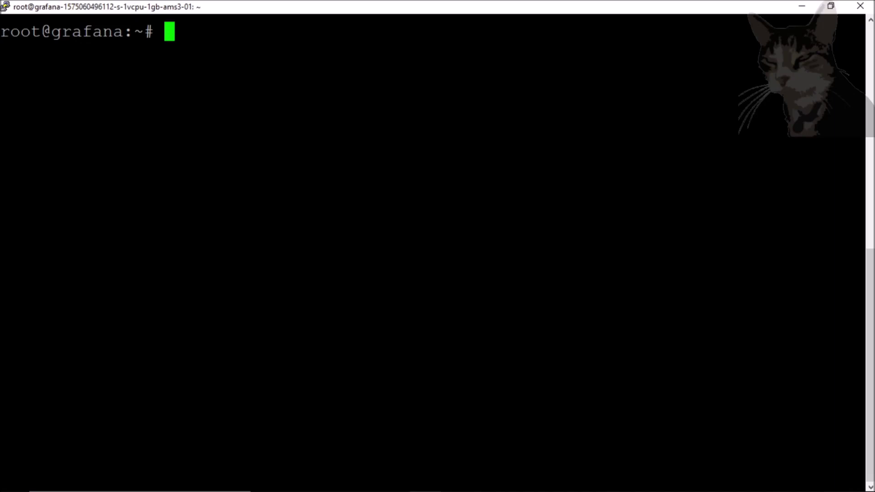
Start the mysql client, run 'show databases;', and highlight exampledb in the listed databases.
text(mysql)
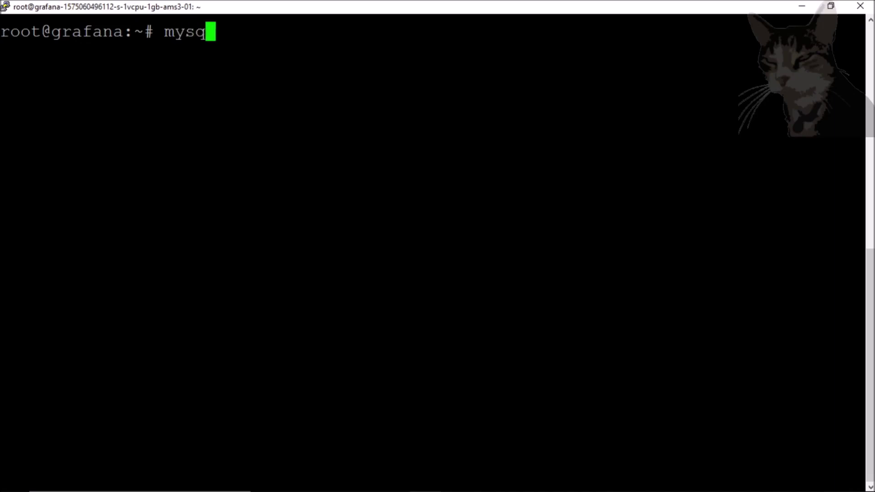
key(Return)
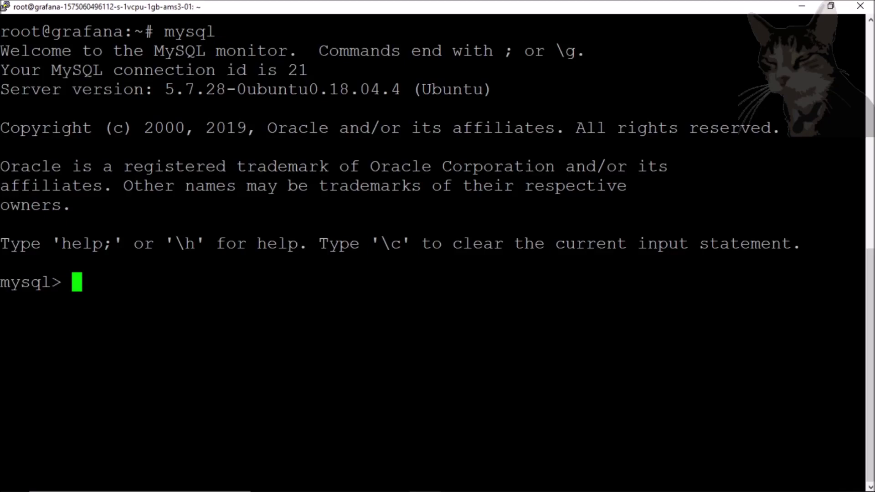
text(show data)
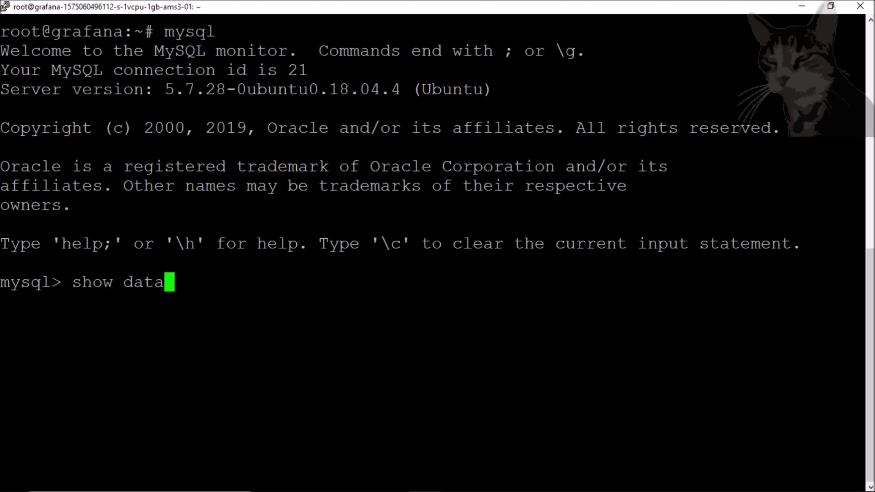
text(bases;)
key(Return)
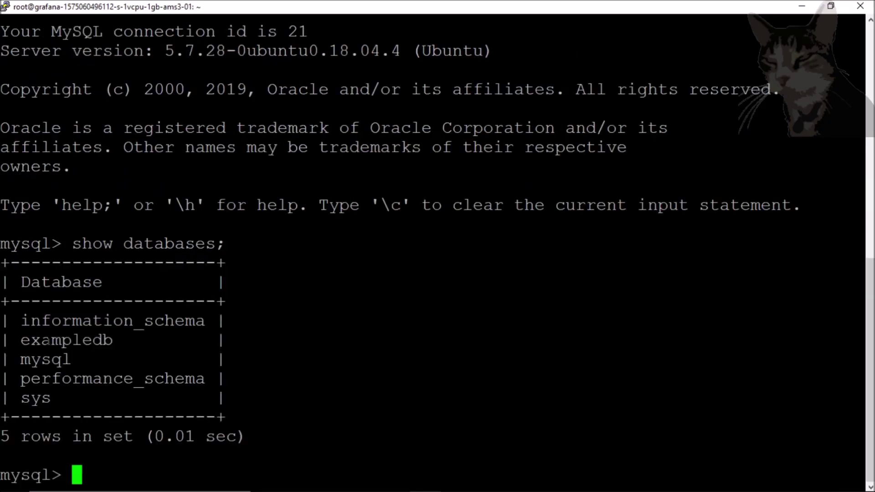
double_click(47, 340)
click(55, 340)
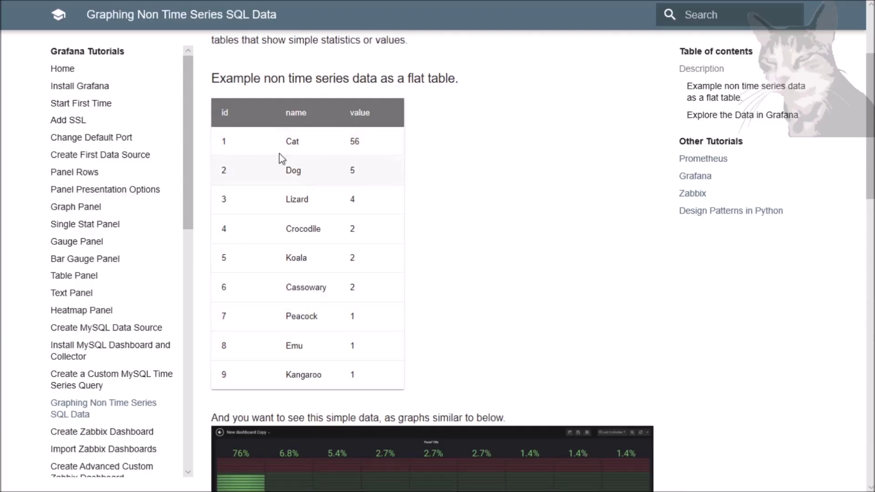
Create flat_table_example and insert the nine animal rows using the tutorial's copied statements.
scroll(385, 269, down, 1)
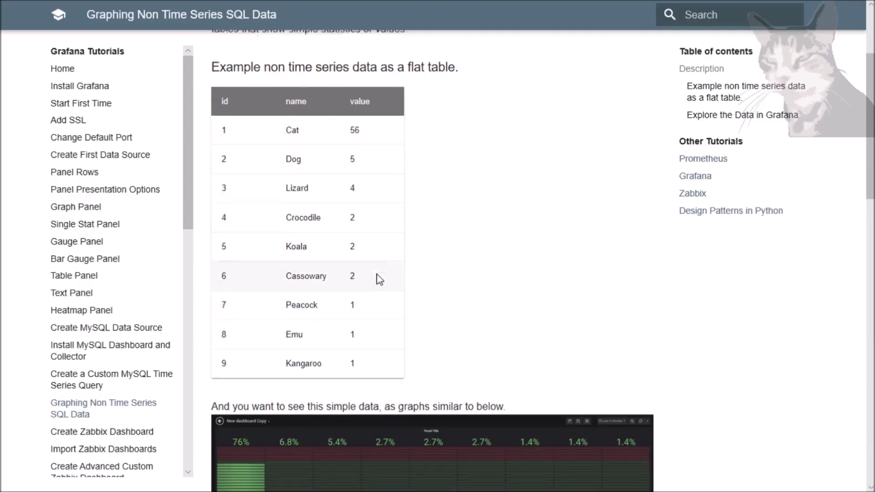
scroll(458, 239, down, 6)
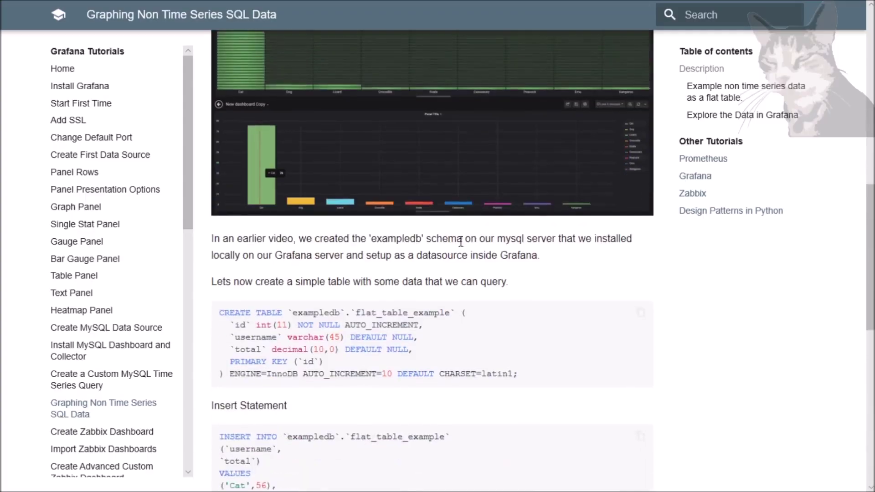
click(638, 320)
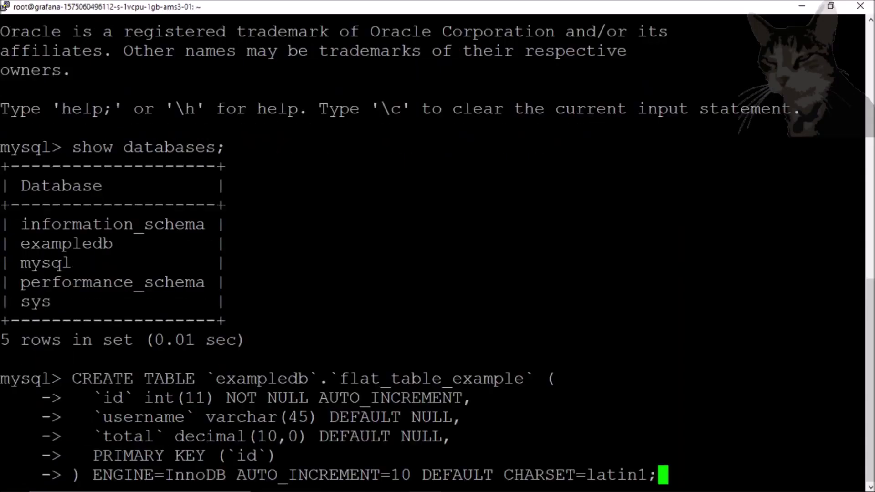
key(Return)
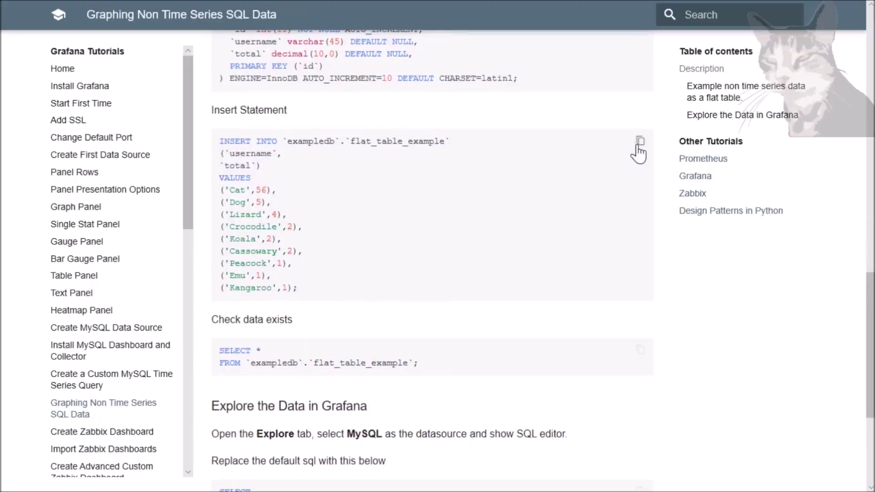
click(637, 146)
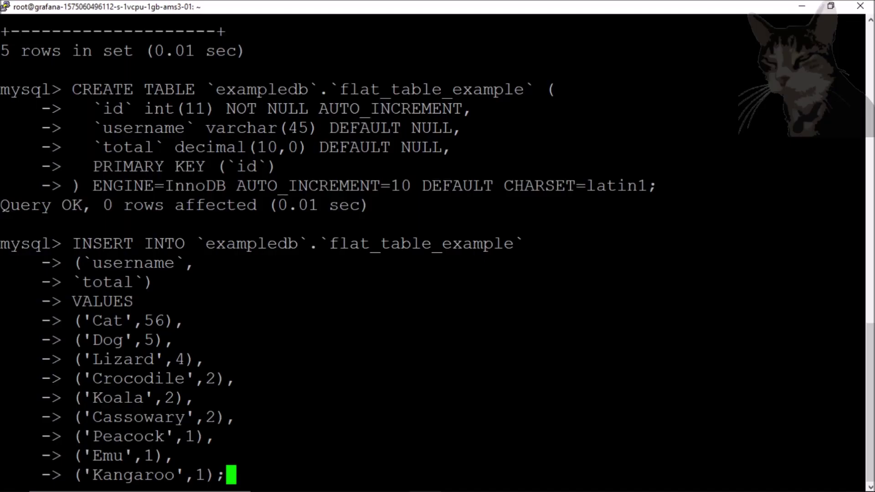
key(Return)
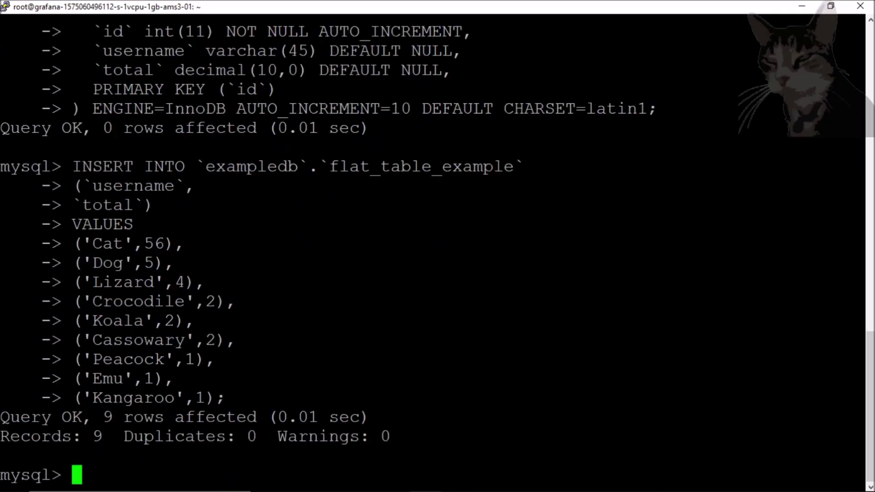
Run the tutorial's SELECT check query on the new table, then quit MySQL.
key(alt+Tab)
drag(419, 290, 217, 275)
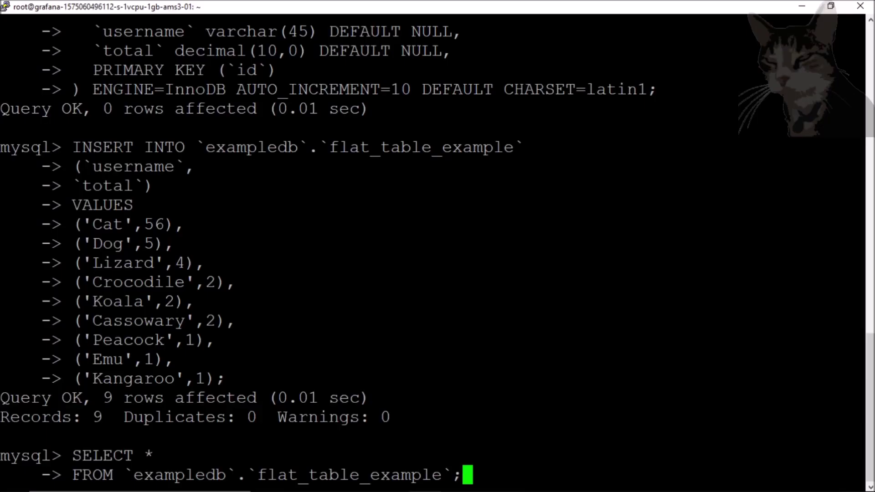
key(Return)
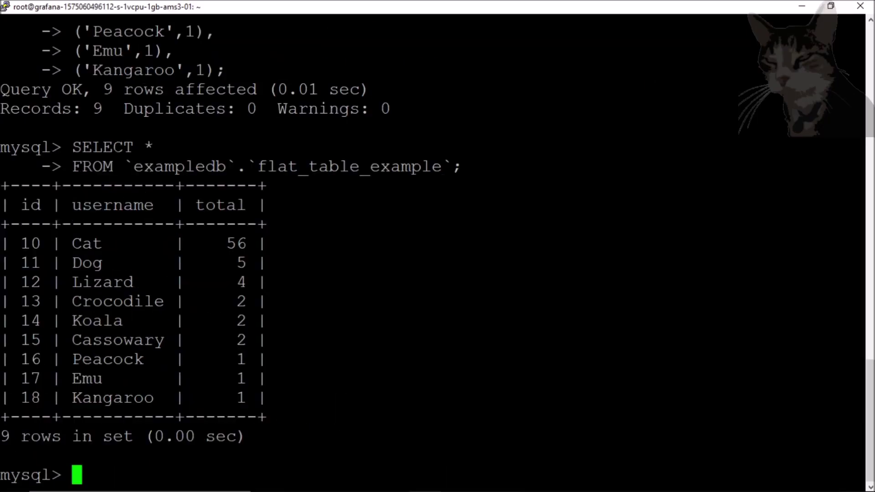
text(quit)
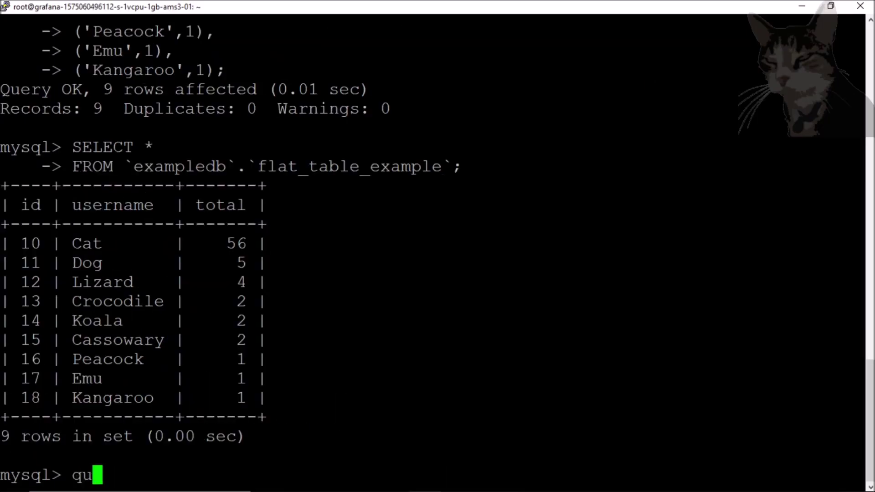
key(Return)
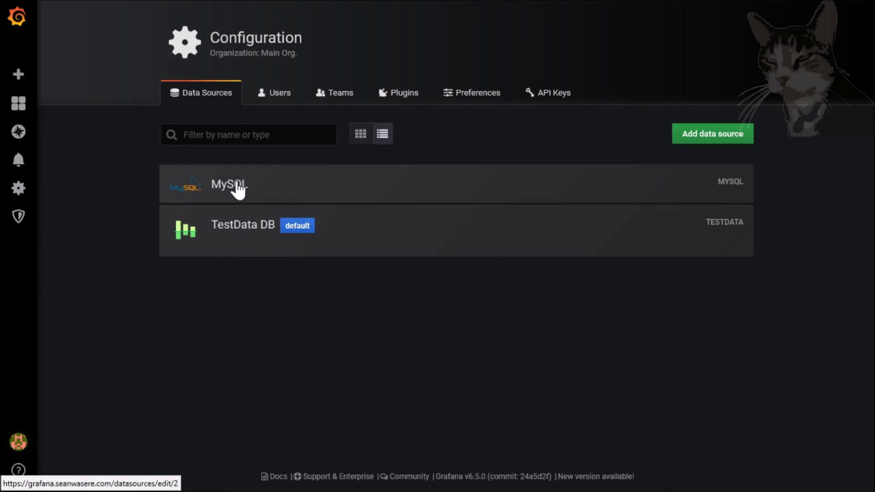
Save and test the MySQL data source to get 'Database Connection OK', then go to Explore.
click(219, 186)
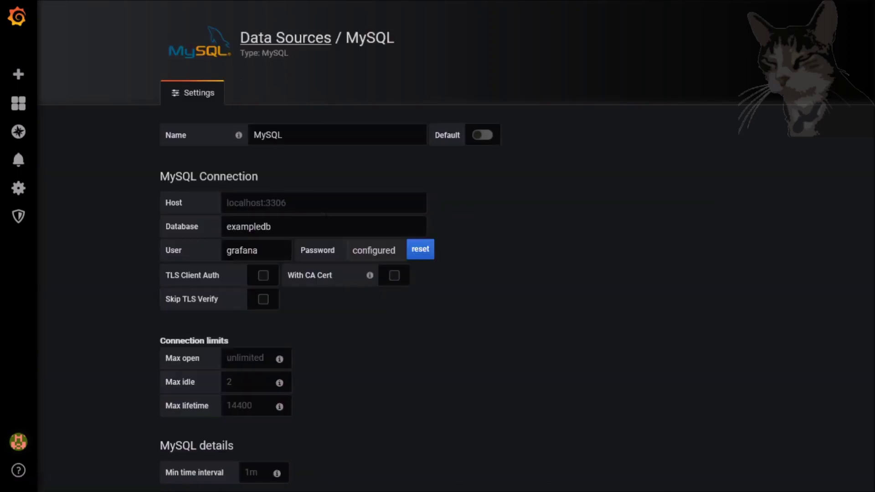
scroll(295, 303, down, 5)
click(191, 450)
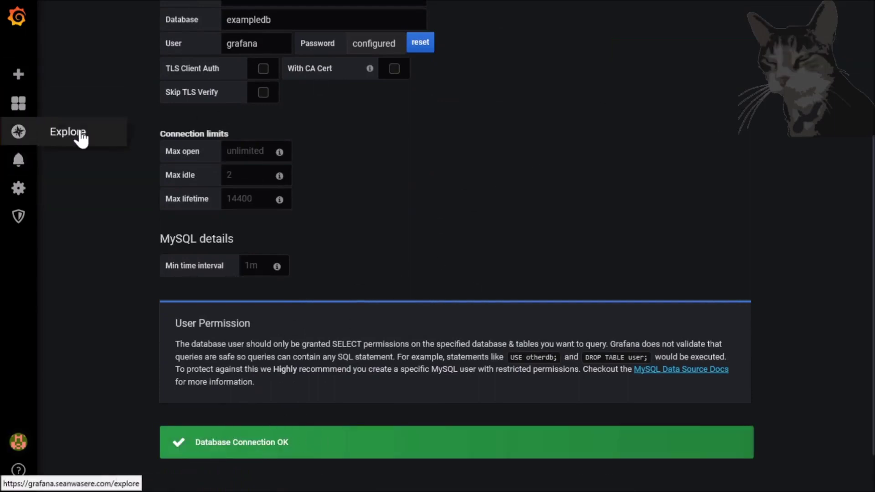
click(80, 133)
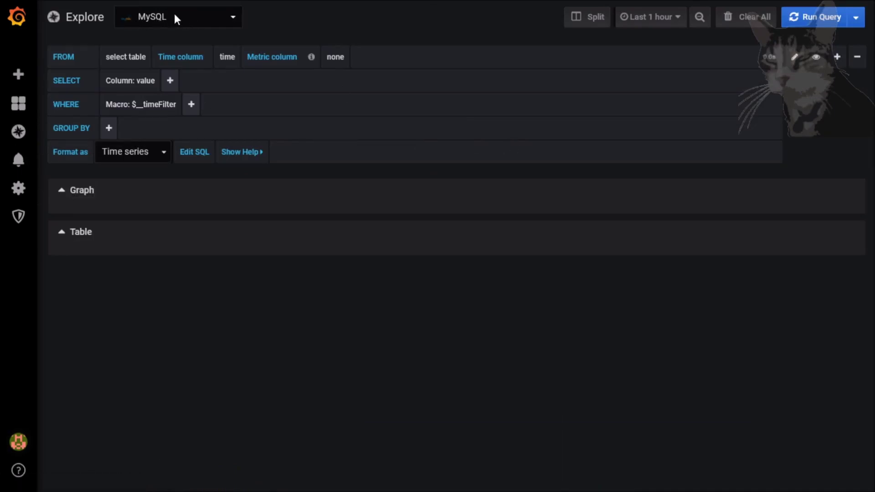
Replace the Explore SQL template with the tutorial's flat_table_example query and format results as Table.
click(195, 153)
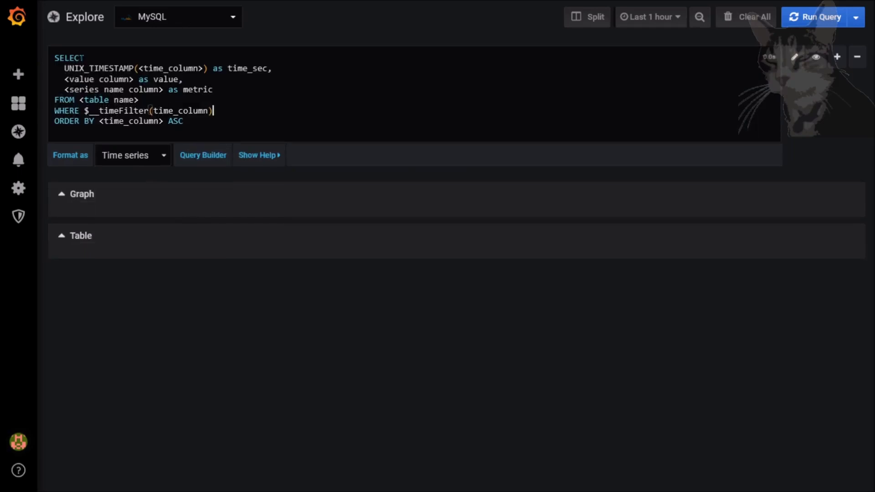
key(alt+Tab)
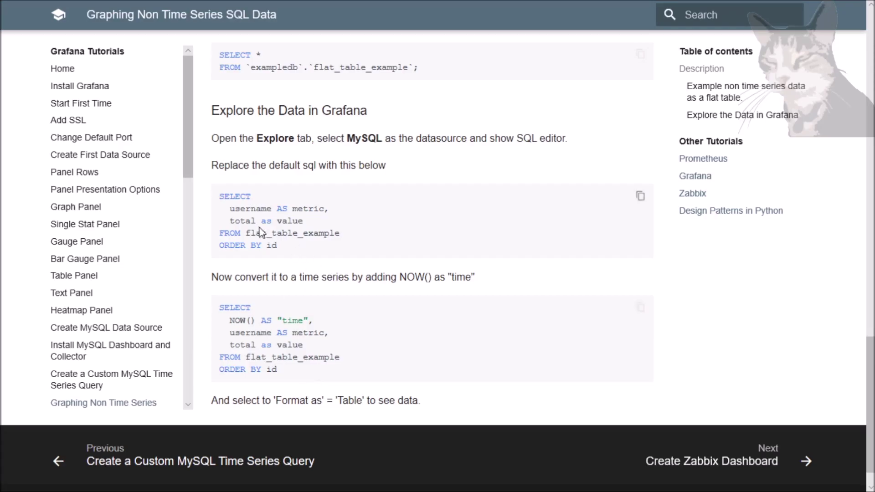
click(641, 196)
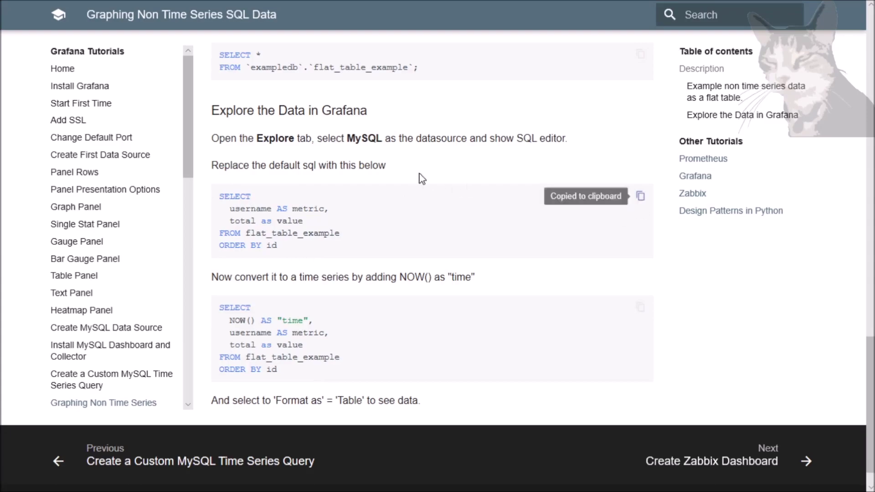
key(alt+Tab)
key(ctrl+a)
key(ctrl+v)
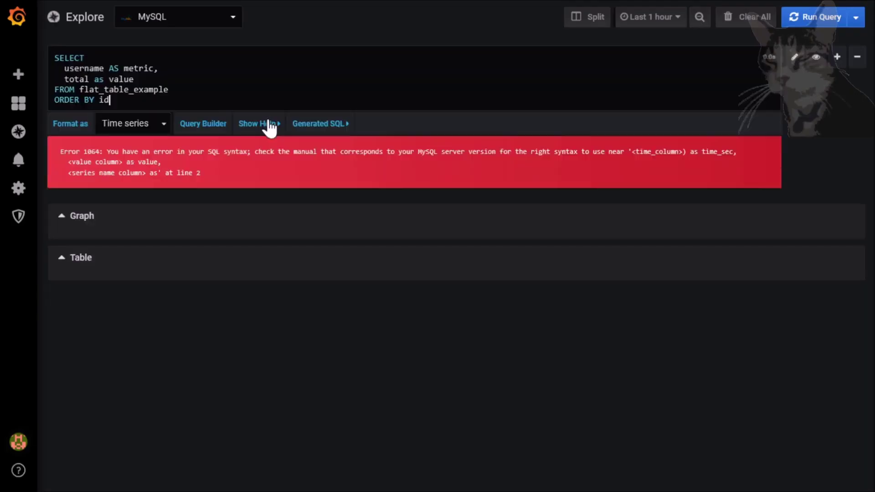
click(166, 125)
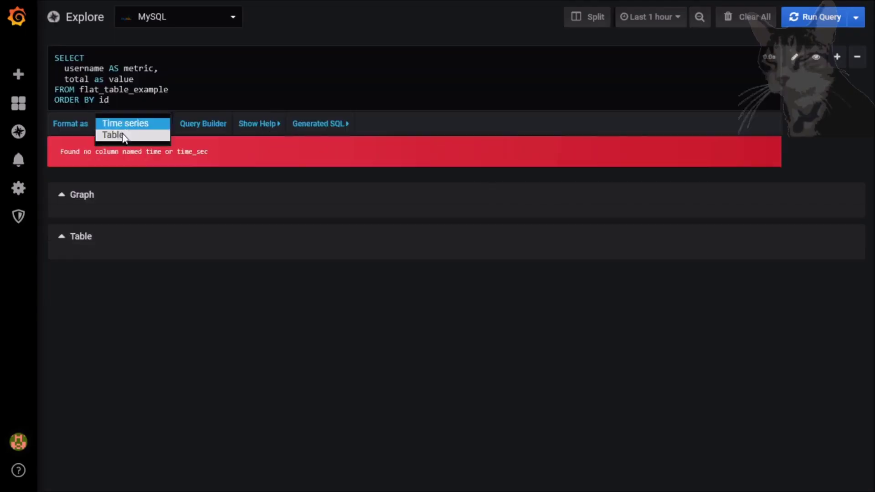
click(115, 134)
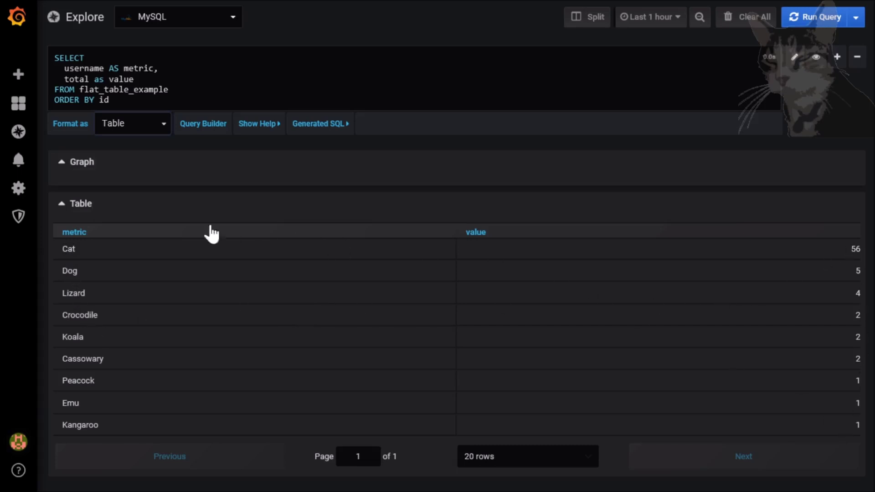
Add an indented 'NOW() as time,' line right after SELECT in the query.
click(85, 58)
key(Return)
key(Tab)
text(N)
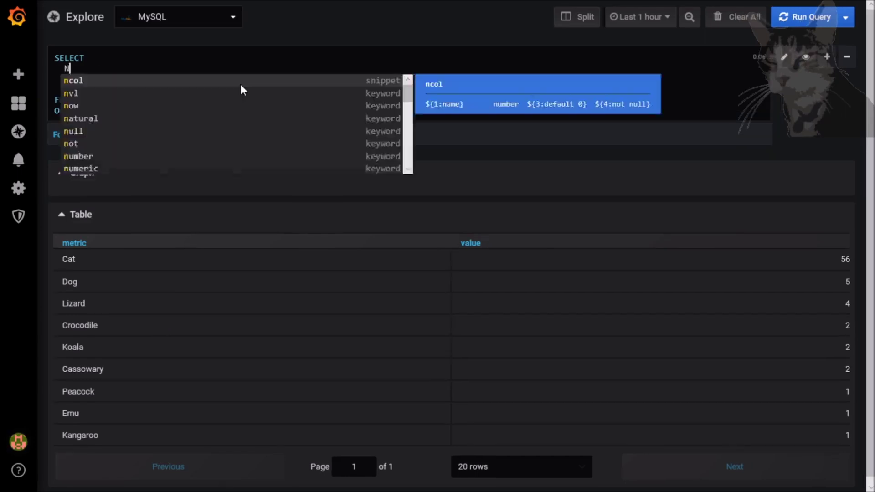
text(OW() as )
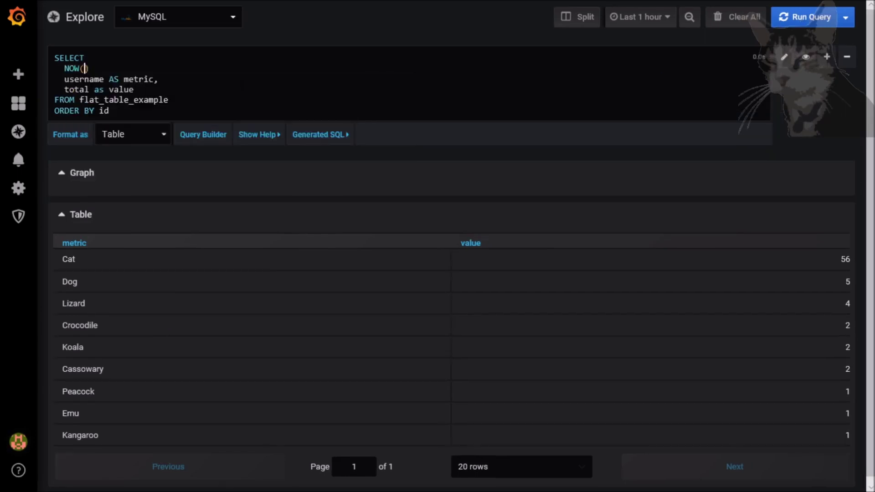
text(time)
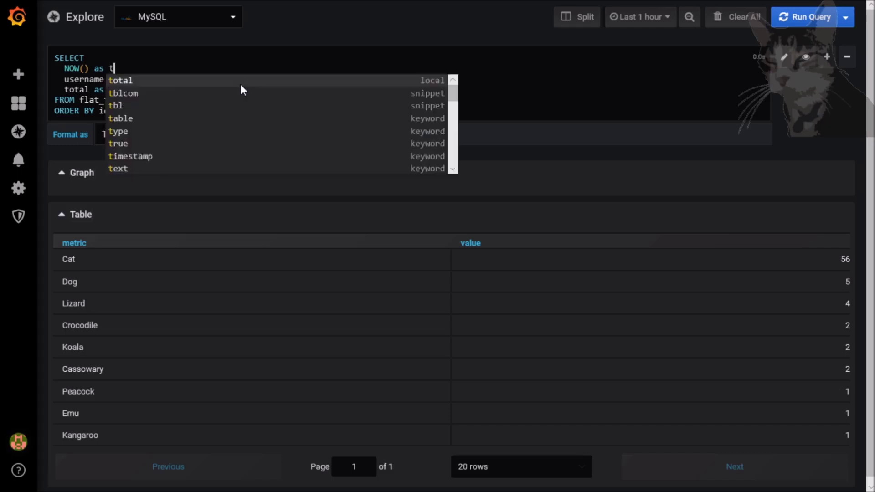
click(134, 89)
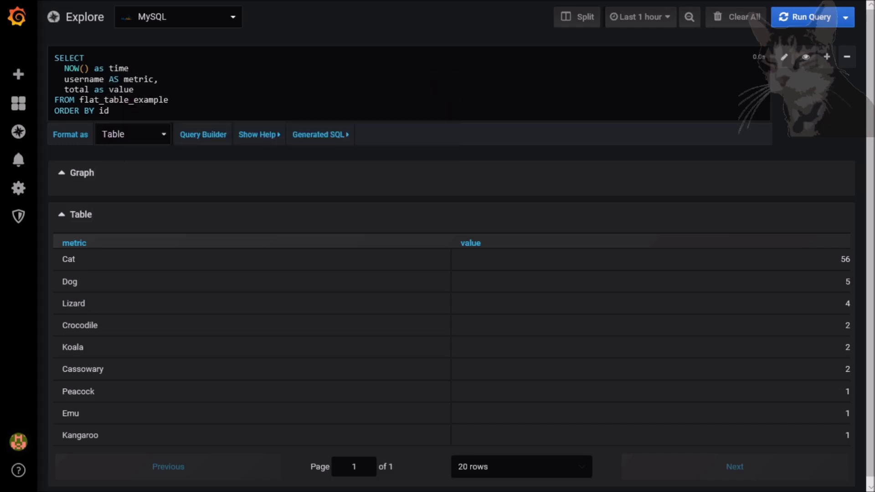
click(130, 68)
text(,)
click(135, 89)
Run the query several times to refresh the new time column, then move to the FROM line.
click(815, 114)
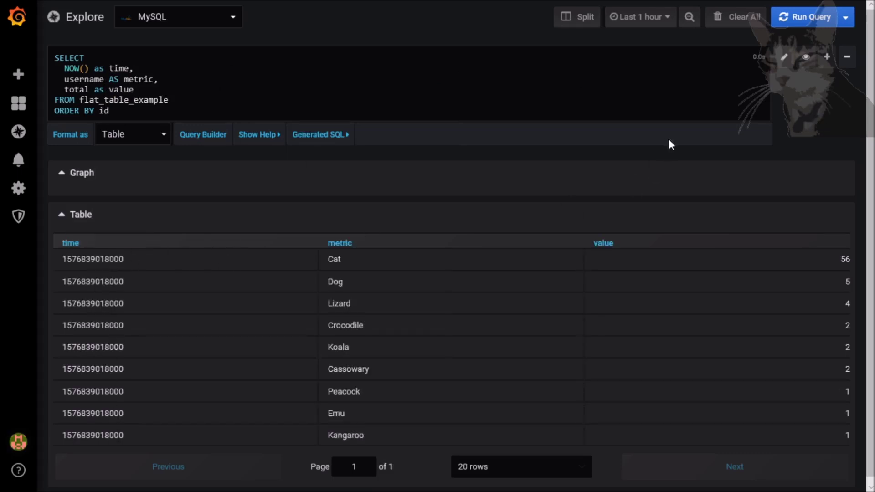
click(804, 17)
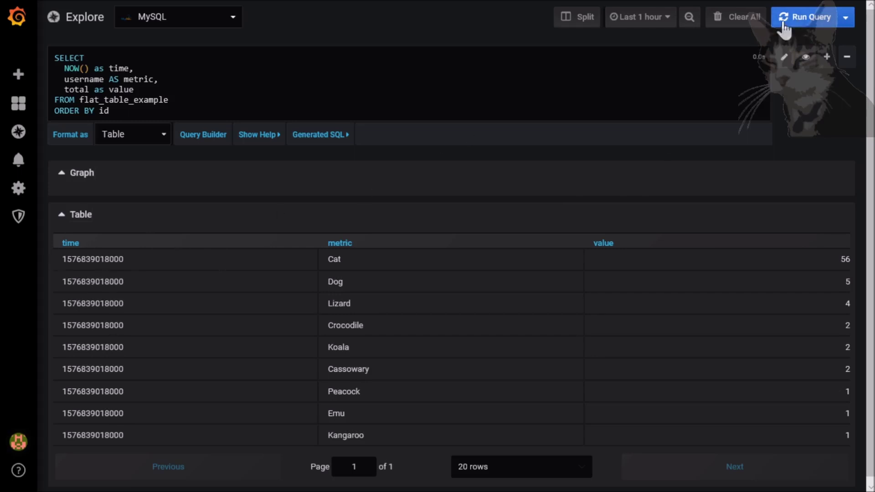
click(809, 18)
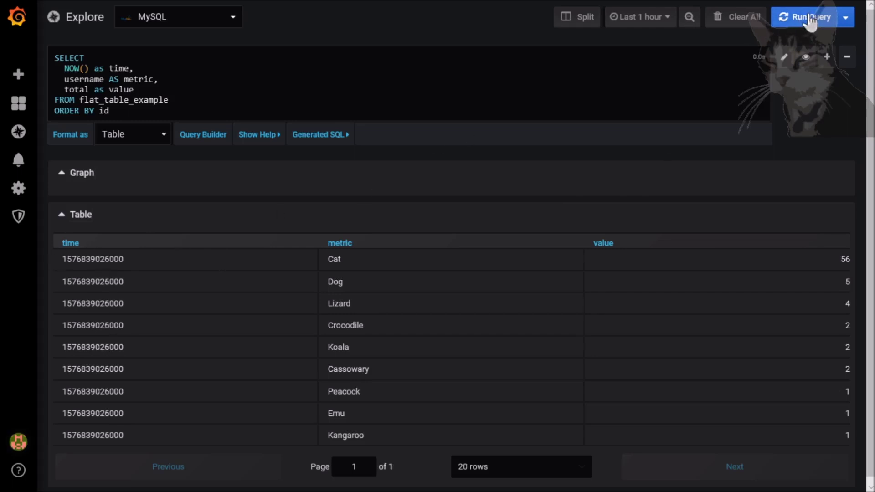
click(810, 19)
click(139, 90)
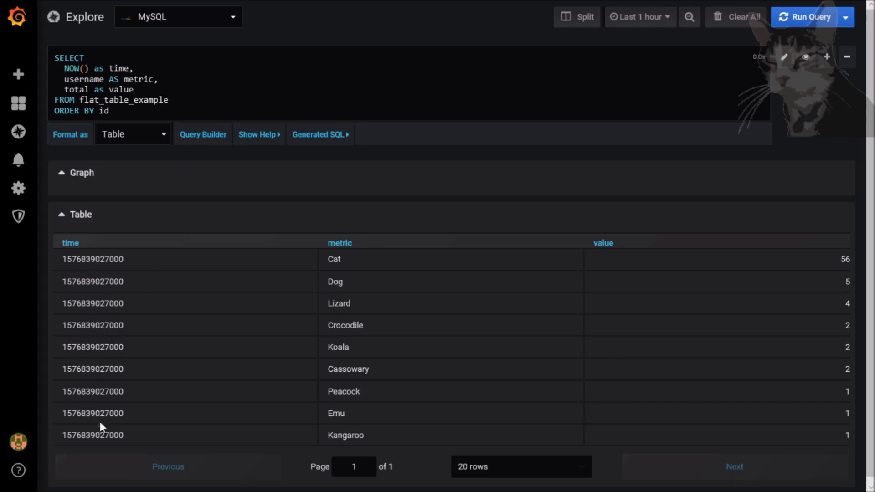
key(Down)
key(End)
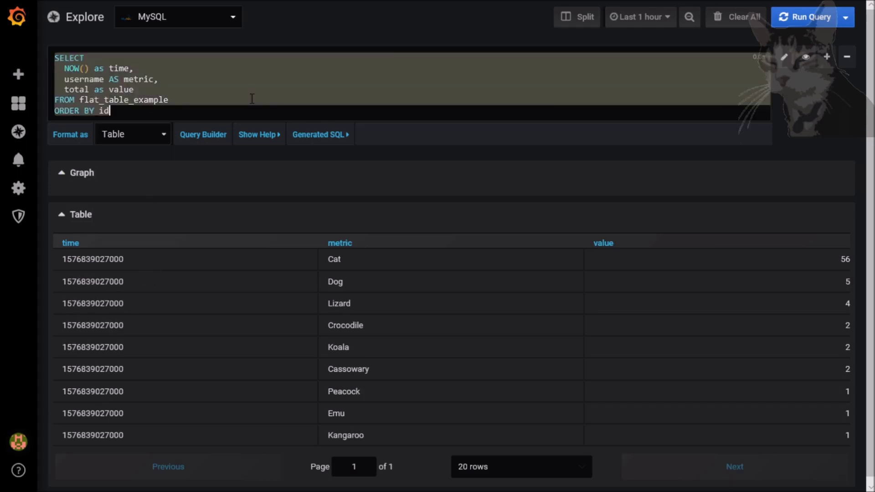
Create a new dashboard and add a panel query using the MySQL data source.
mouse_move(18, 103)
click(76, 159)
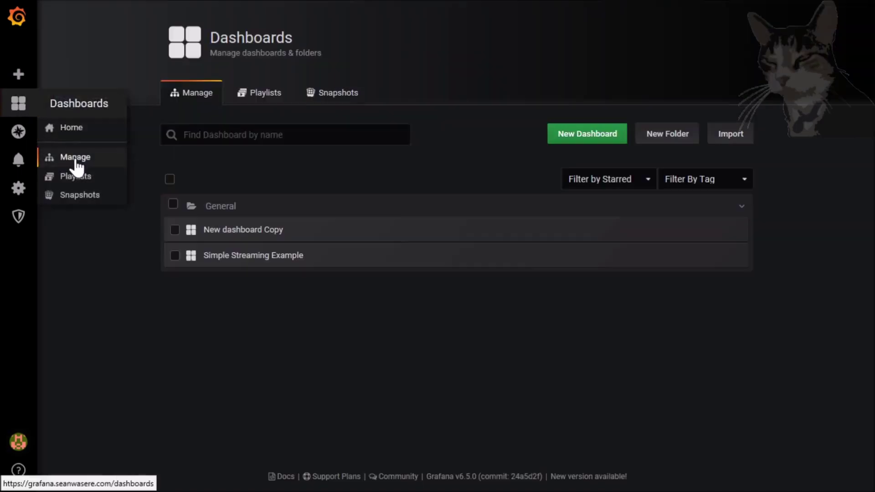
click(594, 134)
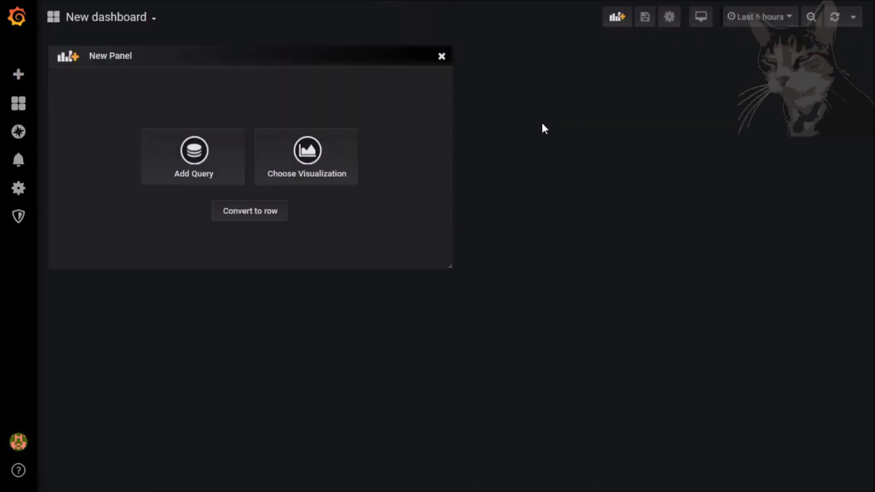
click(194, 153)
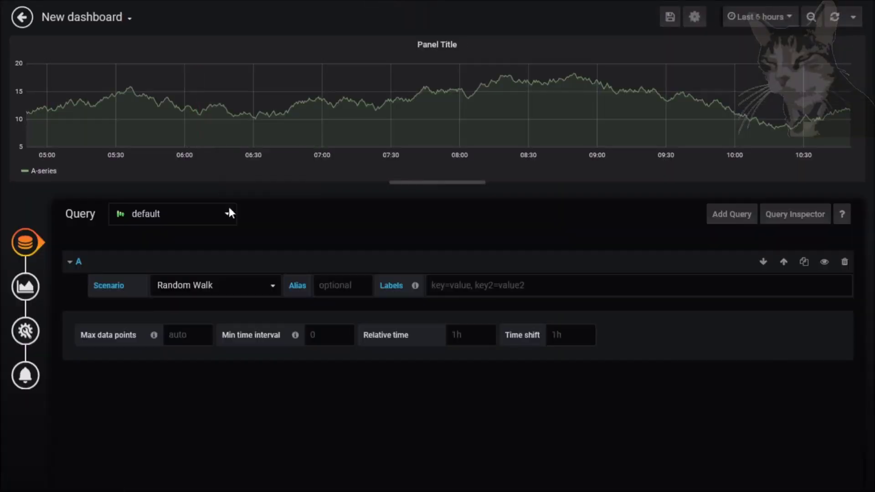
click(190, 214)
click(150, 235)
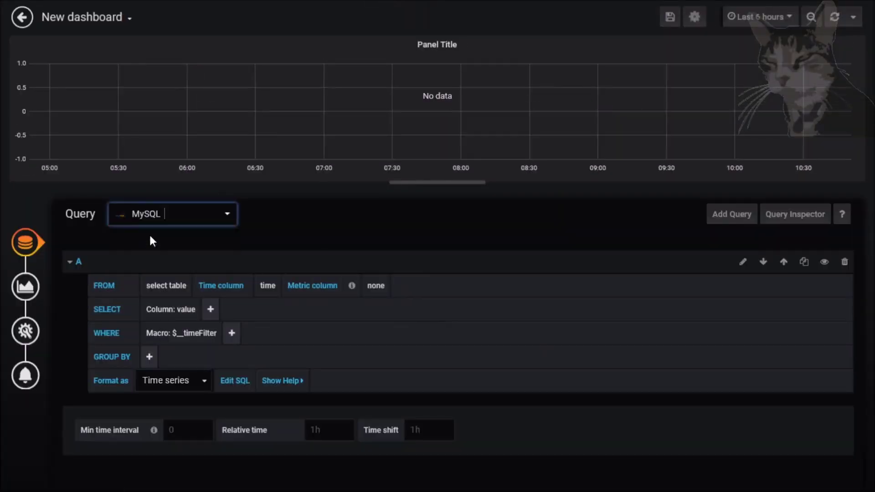
Paste the flat_table_example query with its time column as raw SQL and run it.
click(230, 382)
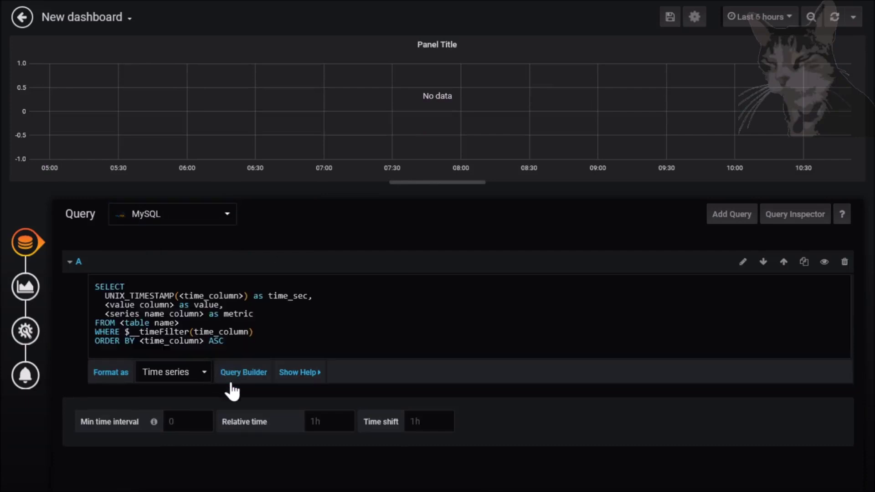
key(ctrl+a)
key(ctrl+v)
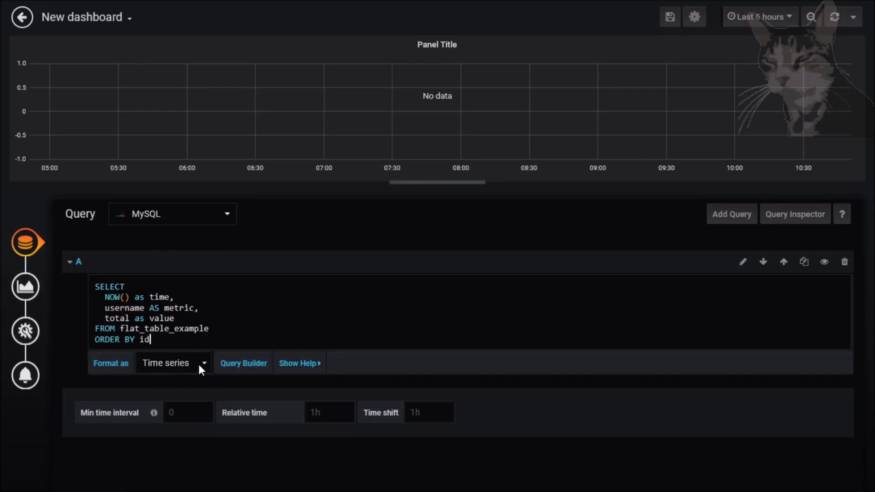
click(516, 383)
click(23, 296)
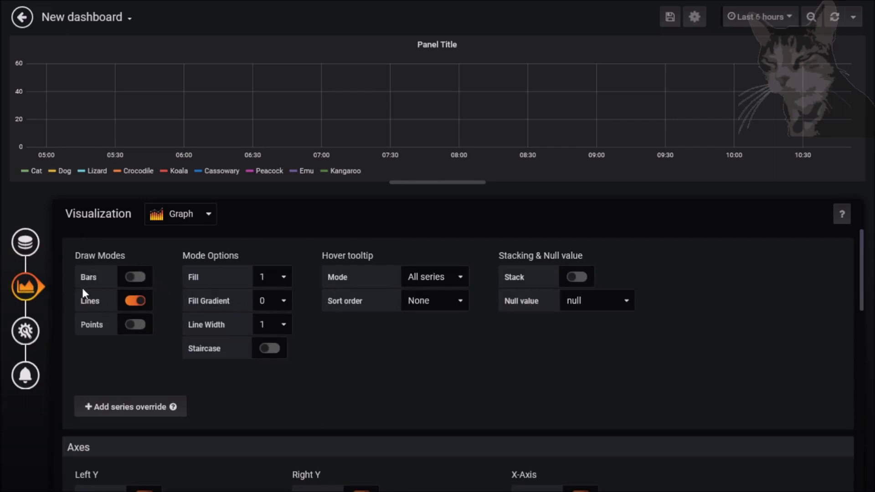
Change the panel to a Bar gauge with Vertical orientation.
click(201, 218)
click(409, 279)
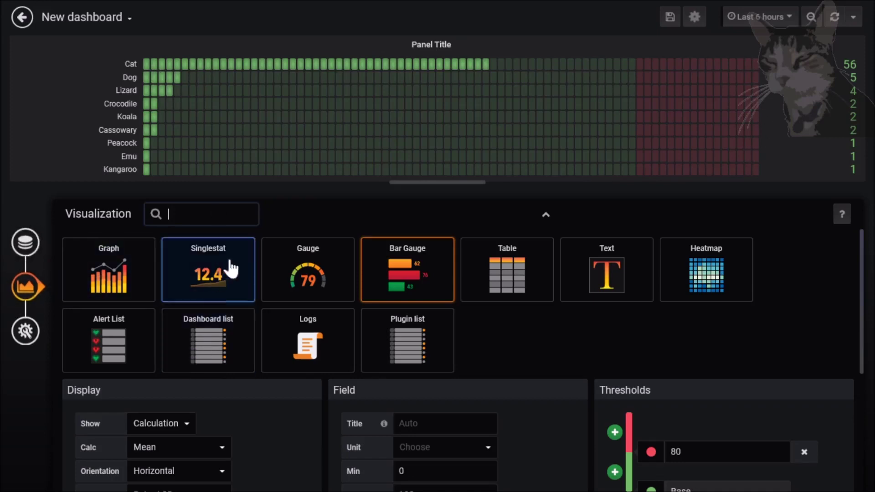
scroll(572, 279, down, 2)
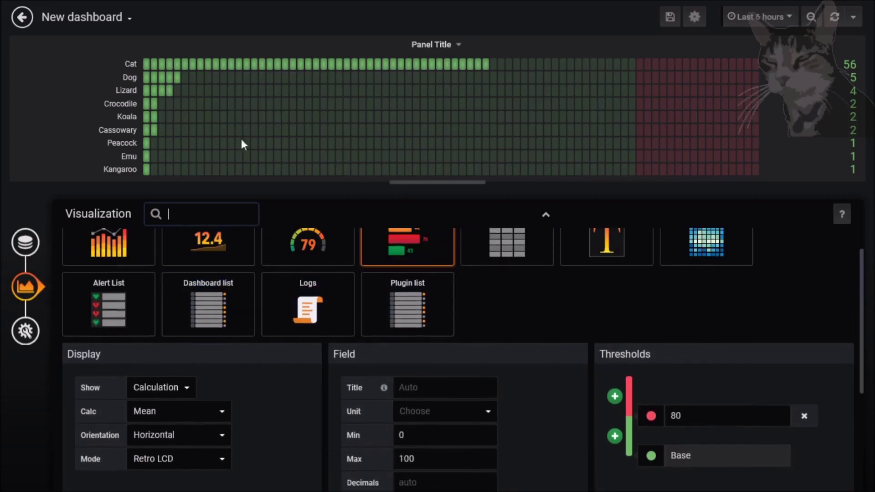
click(201, 438)
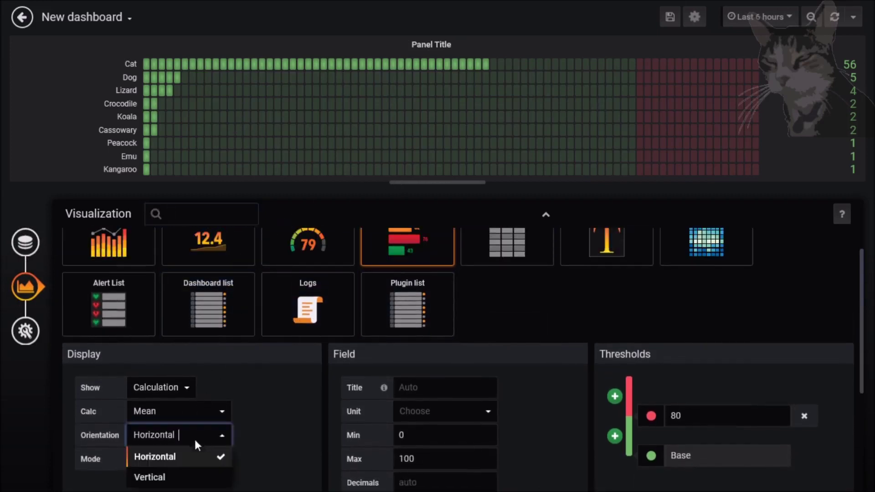
click(154, 476)
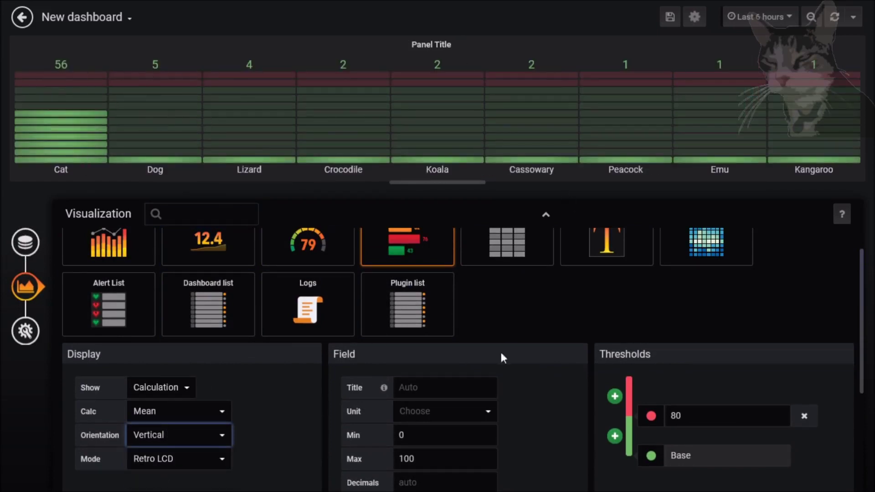
Set the bar gauge unit to Misc > percent (0-100).
click(429, 412)
click(440, 445)
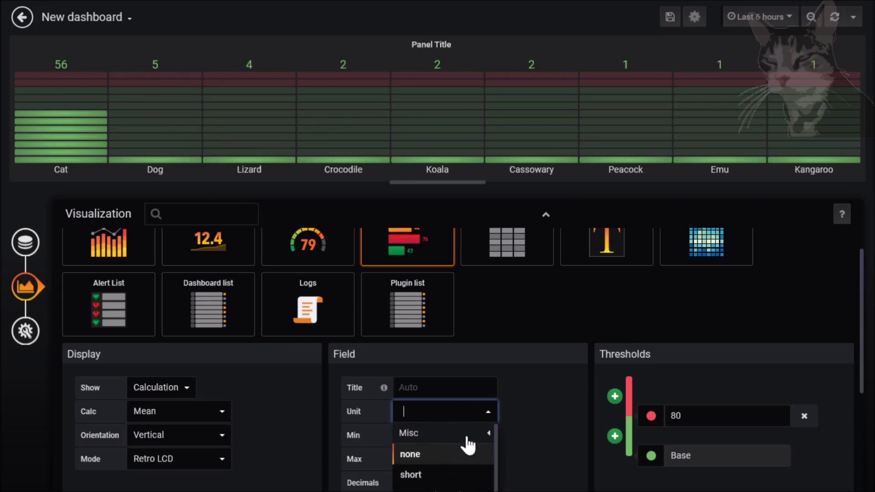
scroll(460, 455, down, 2)
scroll(456, 460, up, 1)
click(428, 435)
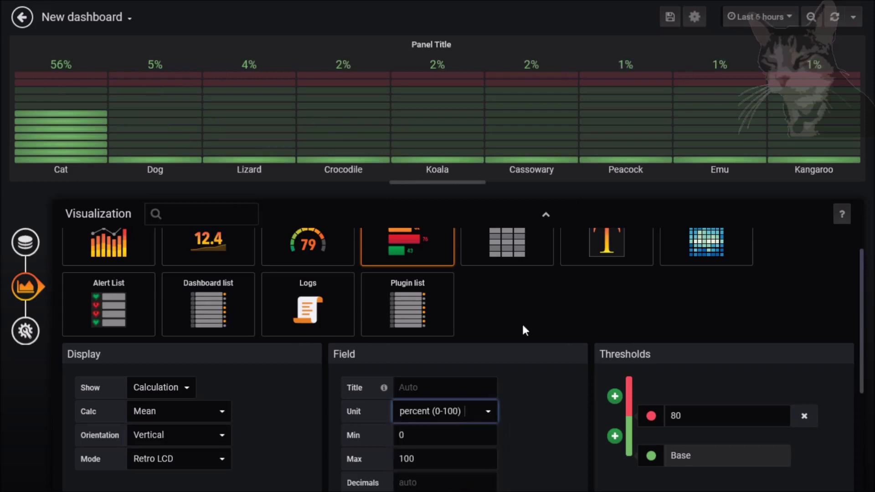
click(733, 315)
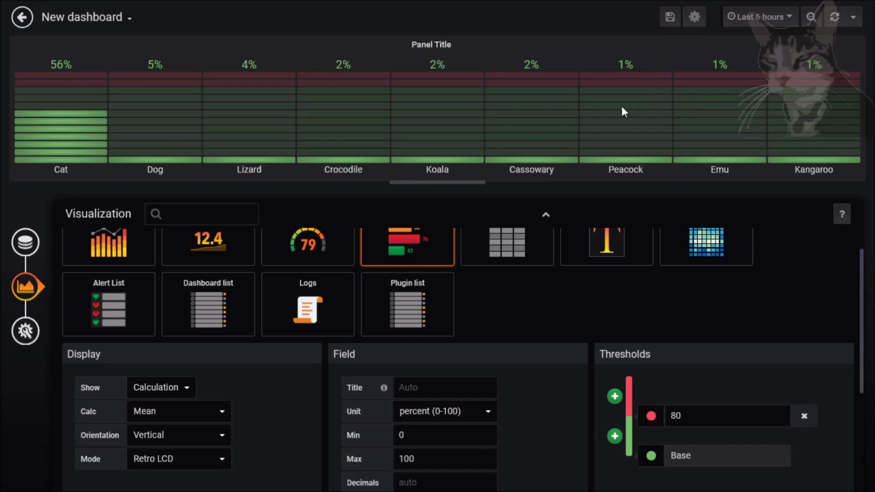
Save the new dashboard as 'Bar Graph'.
click(670, 18)
text(Bar)
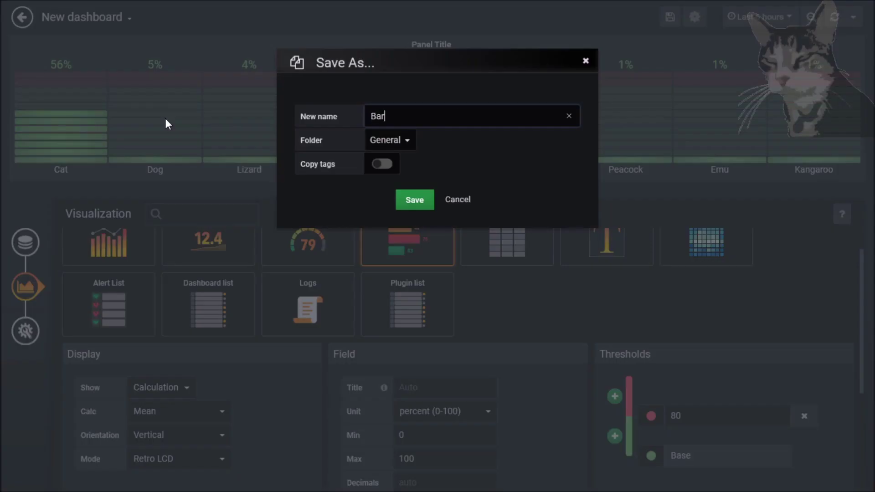
text( Graph)
click(422, 205)
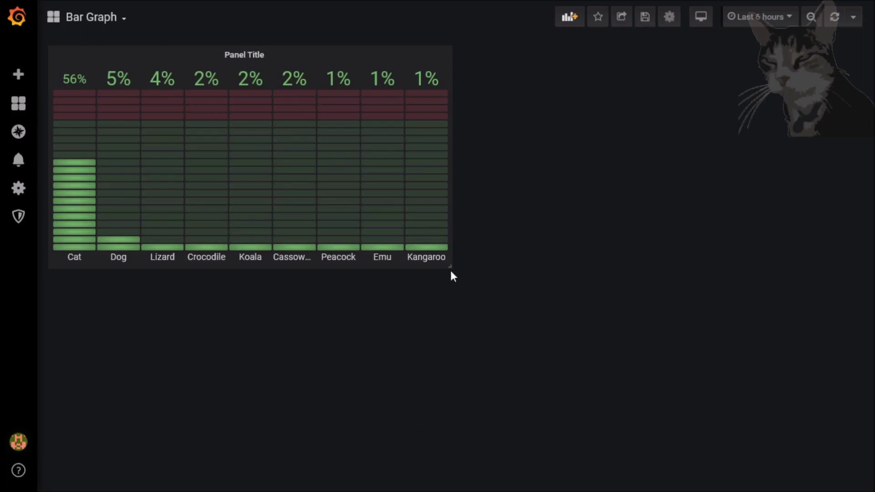
Shrink the bar gauge panel to about half width and duplicate it.
drag(452, 272, 417, 243)
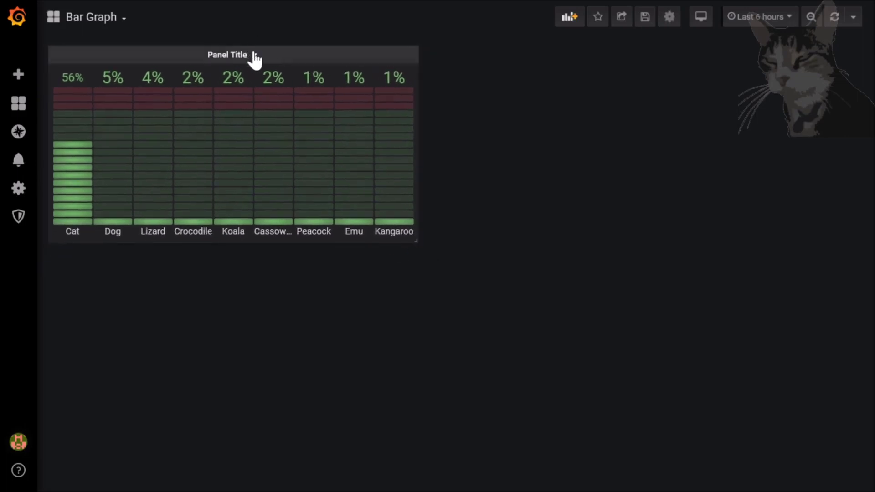
click(255, 55)
mouse_move(256, 158)
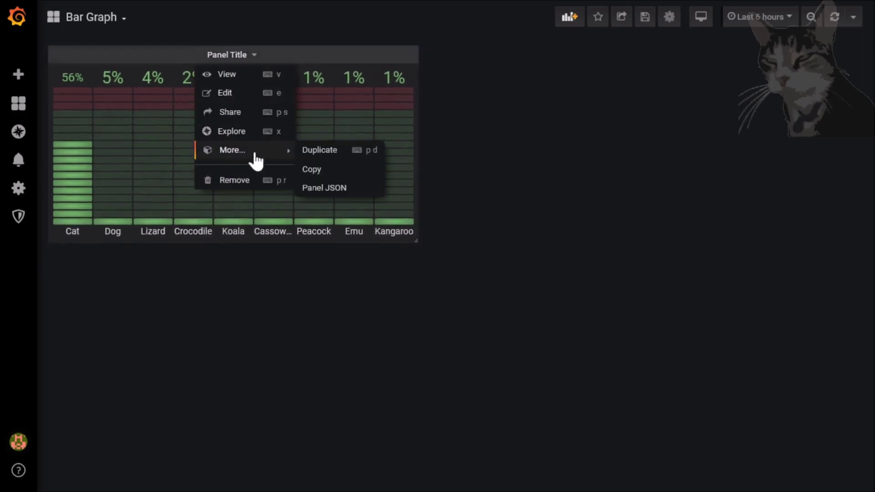
click(316, 152)
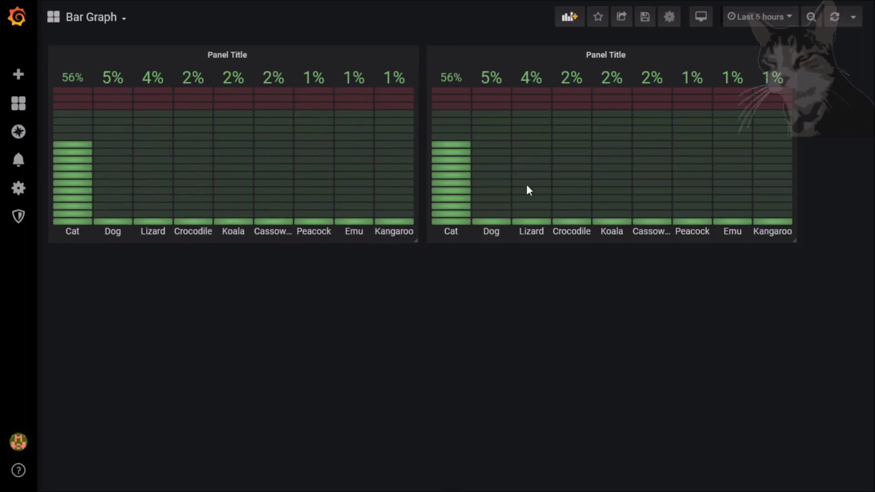
click(633, 64)
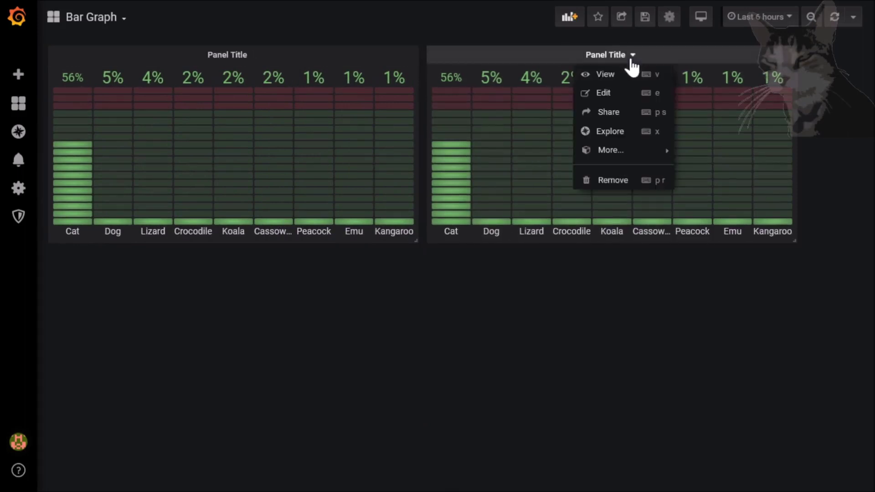
Turn the second panel into a Graph with X-Axis mode set to Series.
click(603, 94)
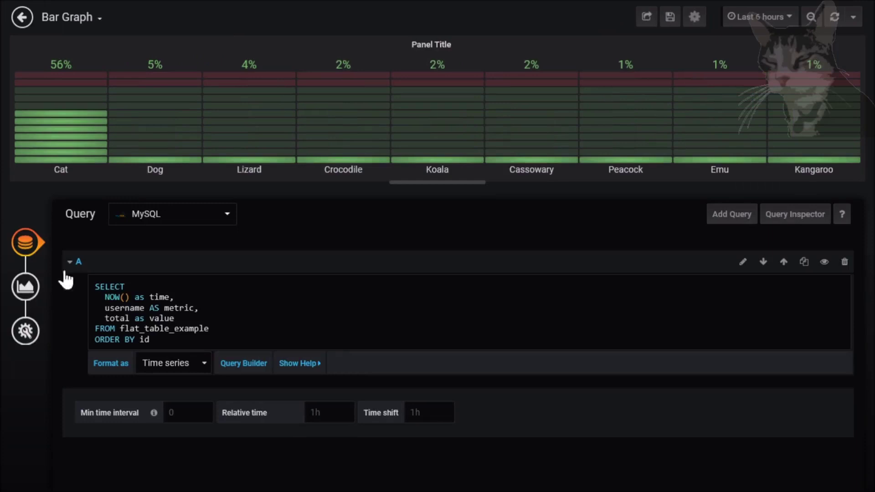
click(27, 291)
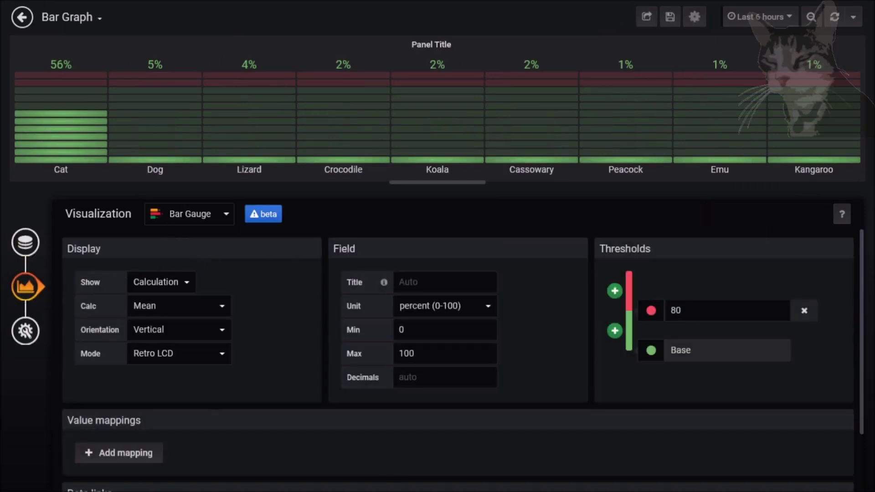
click(187, 214)
click(106, 270)
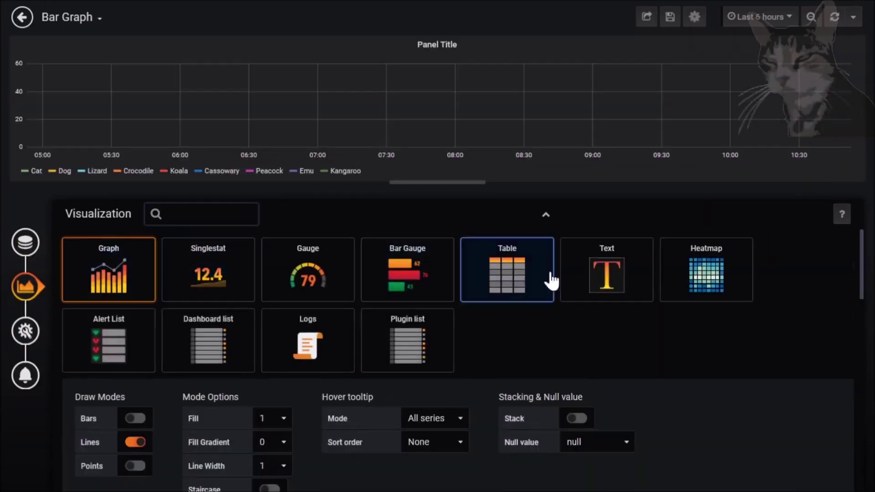
scroll(298, 269, down, 3)
scroll(453, 310, down, 4)
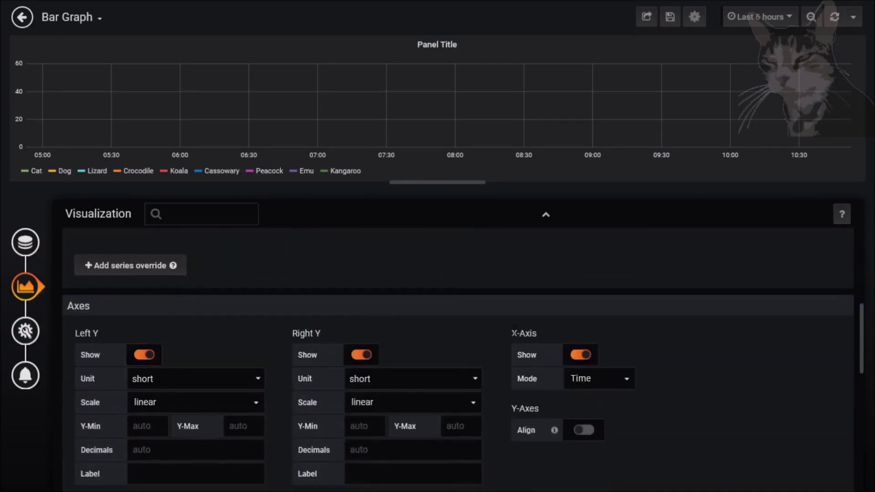
click(600, 381)
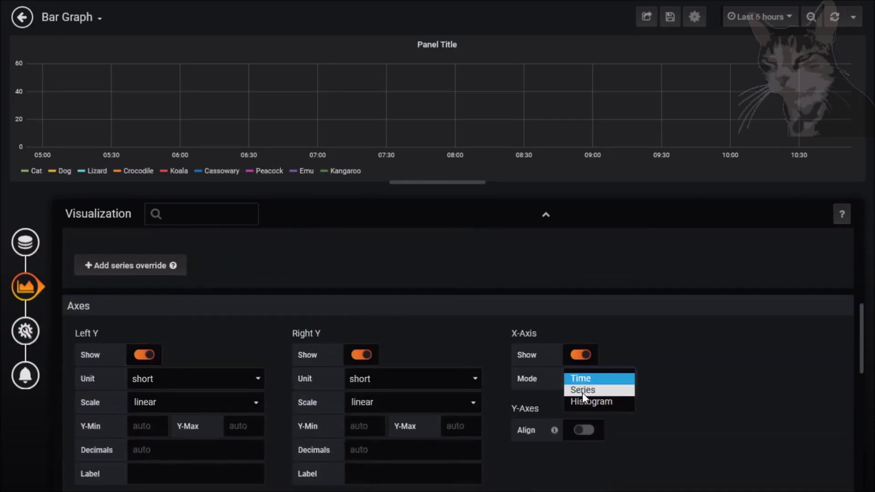
click(583, 391)
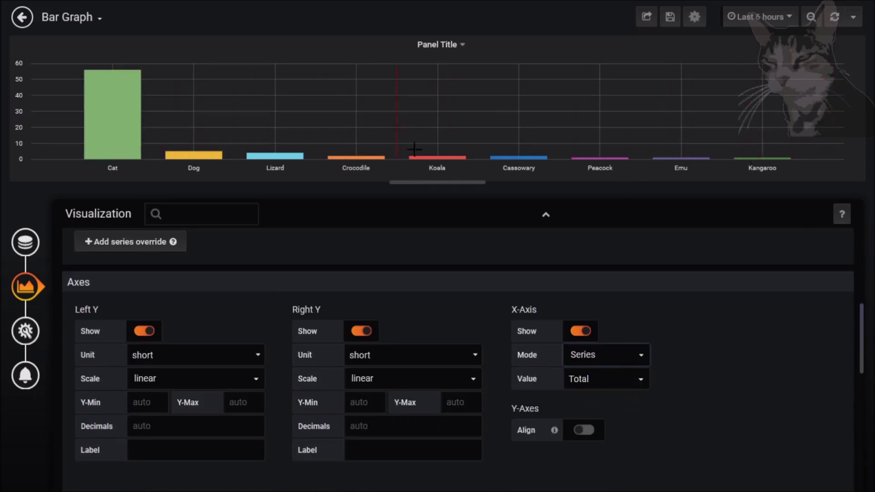
Set the dashboard time range to Last 5 minutes and refresh the data.
click(775, 25)
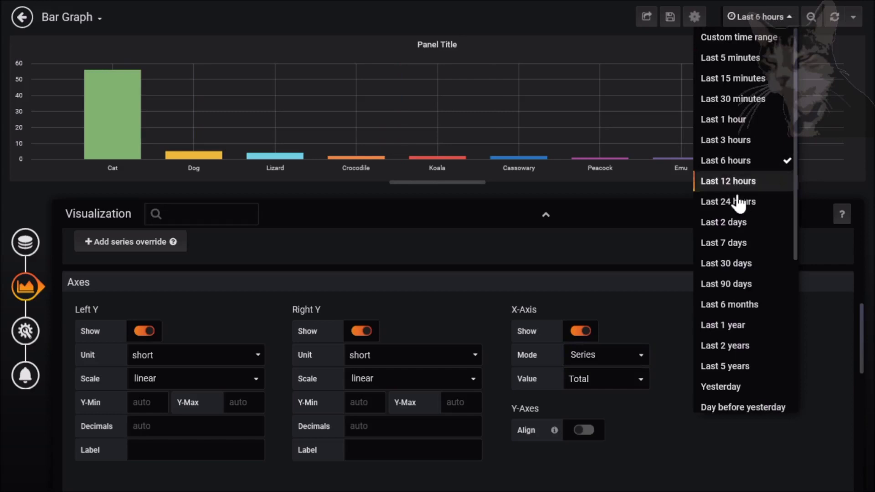
click(729, 244)
click(755, 16)
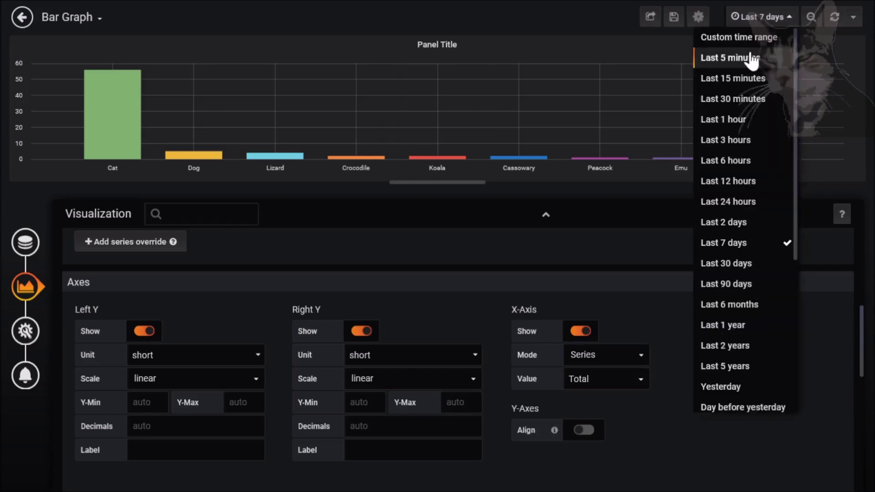
click(734, 58)
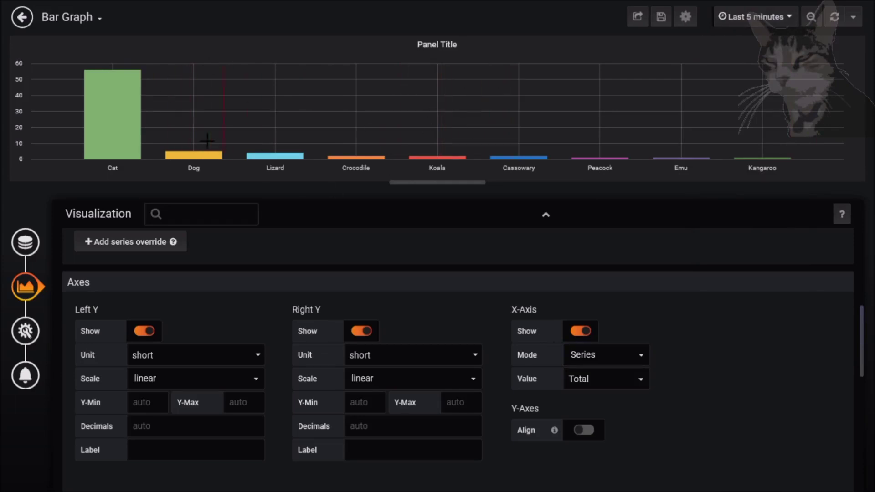
click(834, 18)
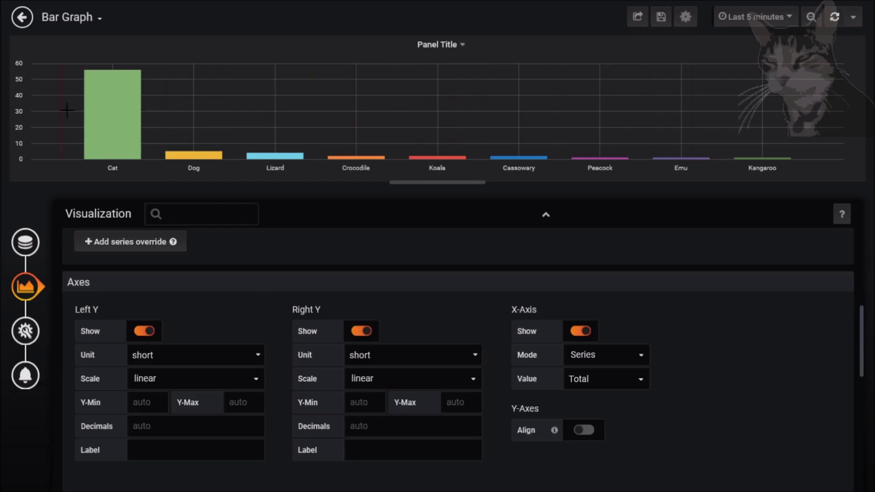
Show the graph legend as a table on the right, then save the dashboard.
scroll(231, 362, down, 3)
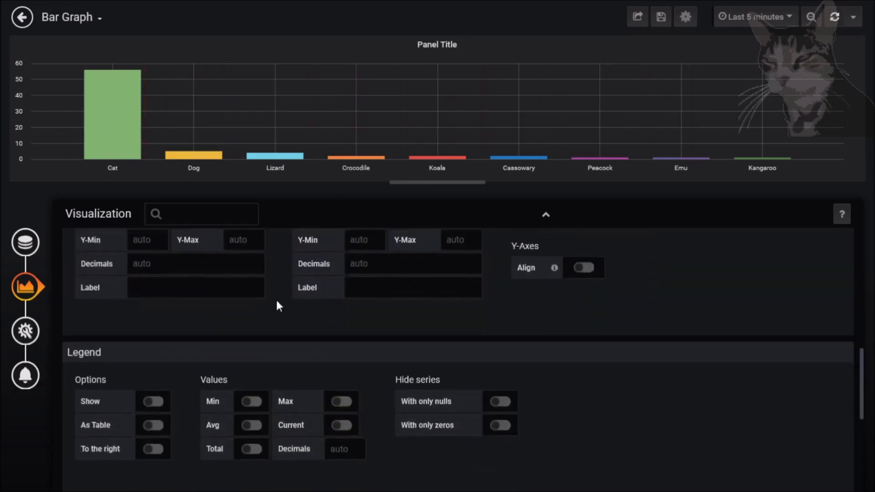
scroll(277, 304, down, 1)
click(154, 380)
click(155, 404)
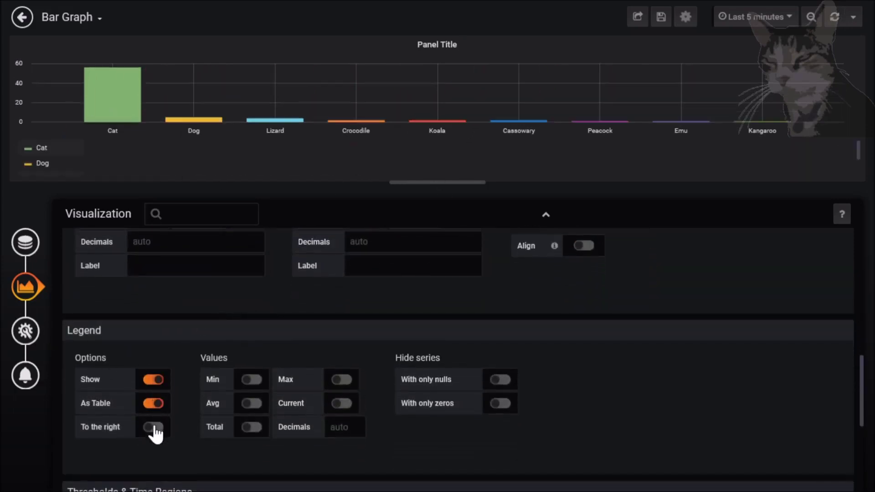
click(154, 428)
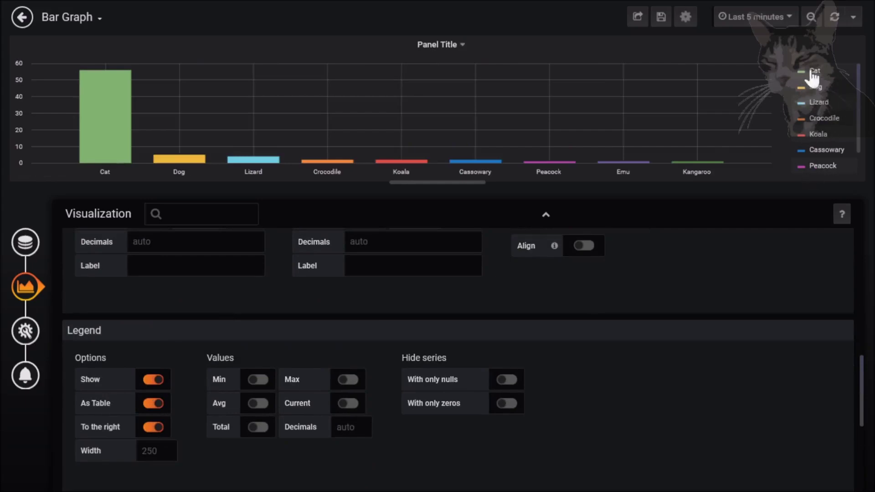
click(659, 19)
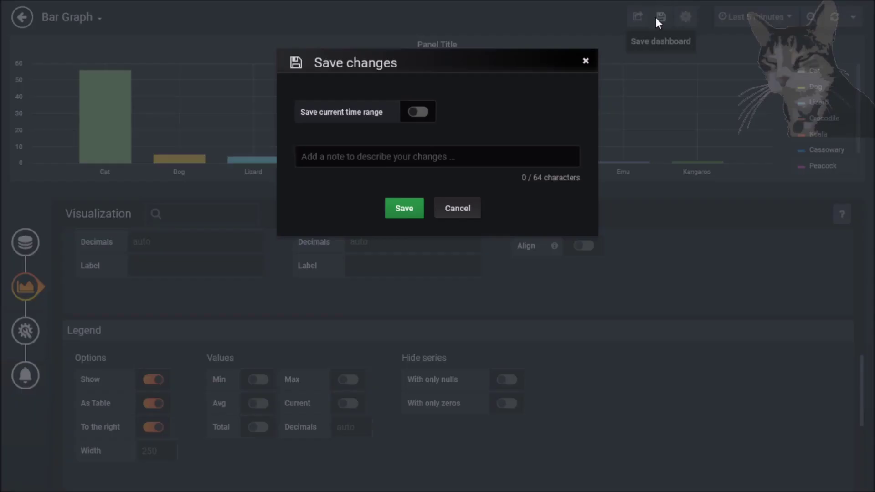
click(401, 215)
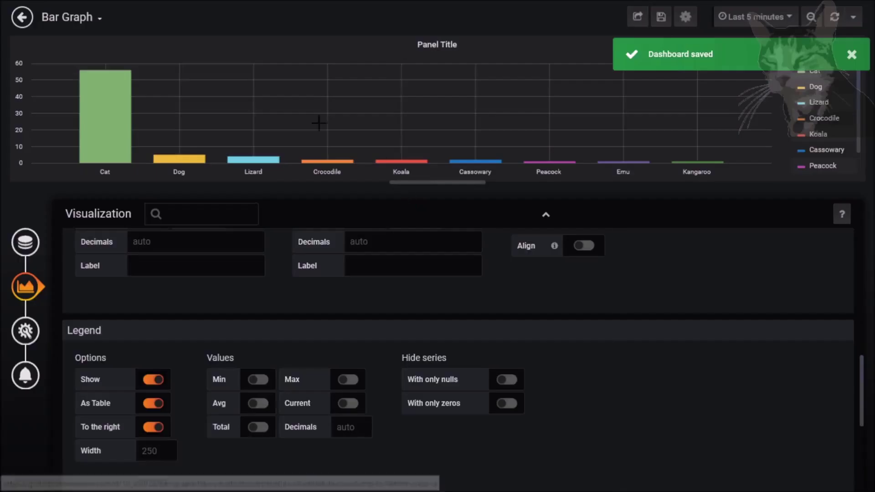
click(22, 18)
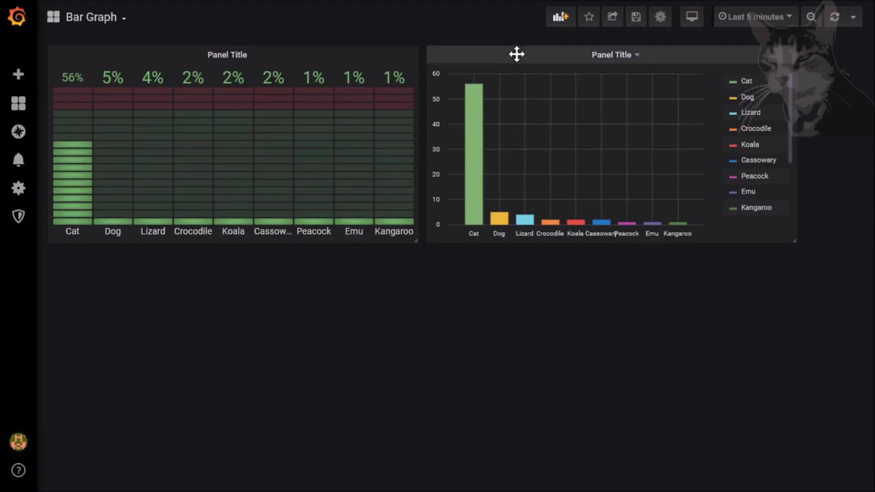
Move the bar chart below the bar gauge and widen both panels to nearly full dashboard width.
drag(517, 54, 142, 252)
drag(415, 447, 857, 474)
drag(414, 238, 848, 251)
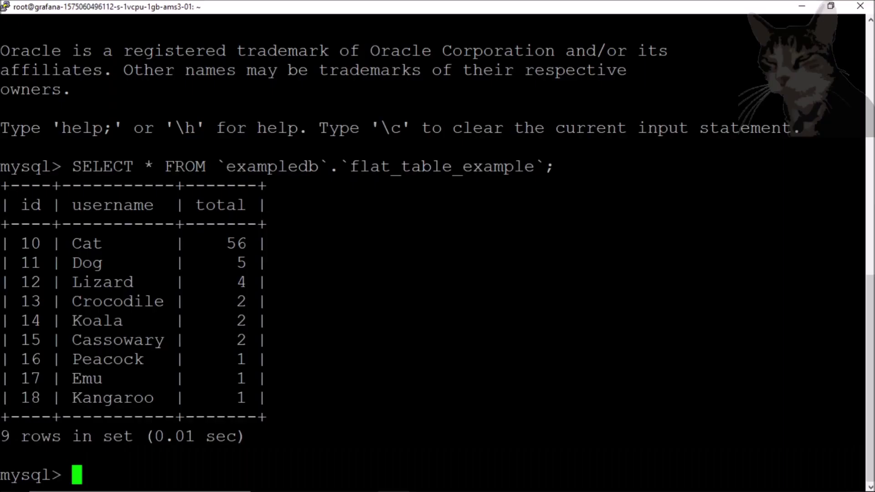
Run the MySQL UPDATE setting Koala's total to 50, then refresh the Grafana dashboard.
key(shift+Insert)
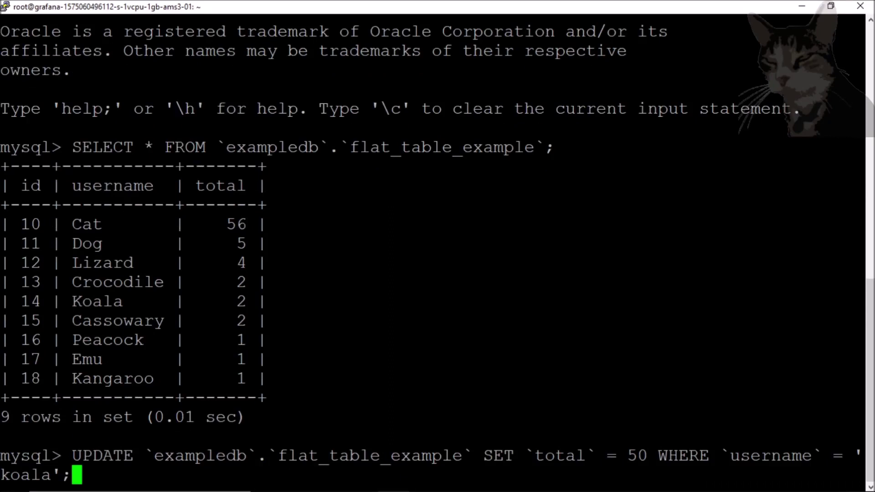
key(Return)
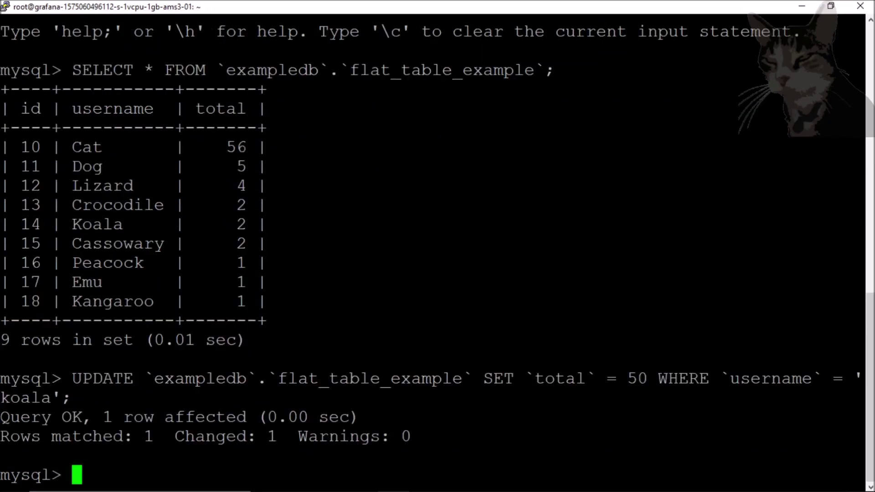
key(alt+Tab)
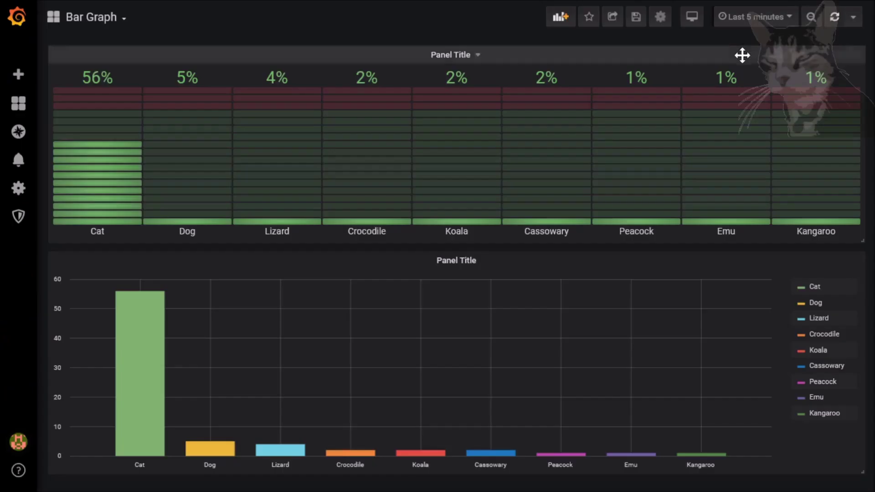
click(834, 17)
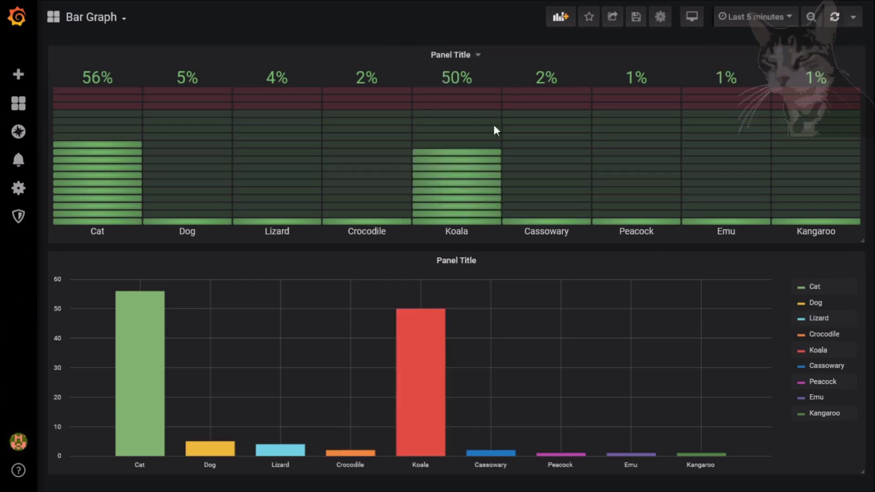
mouse_move(414, 322)
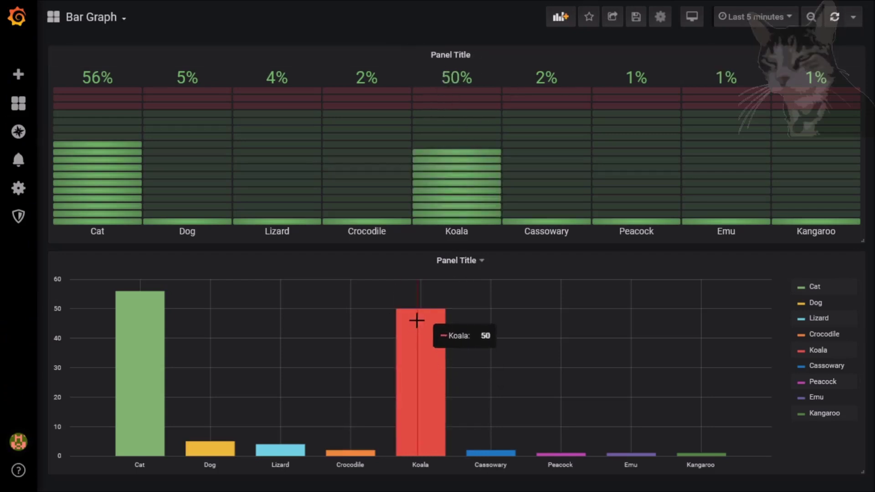